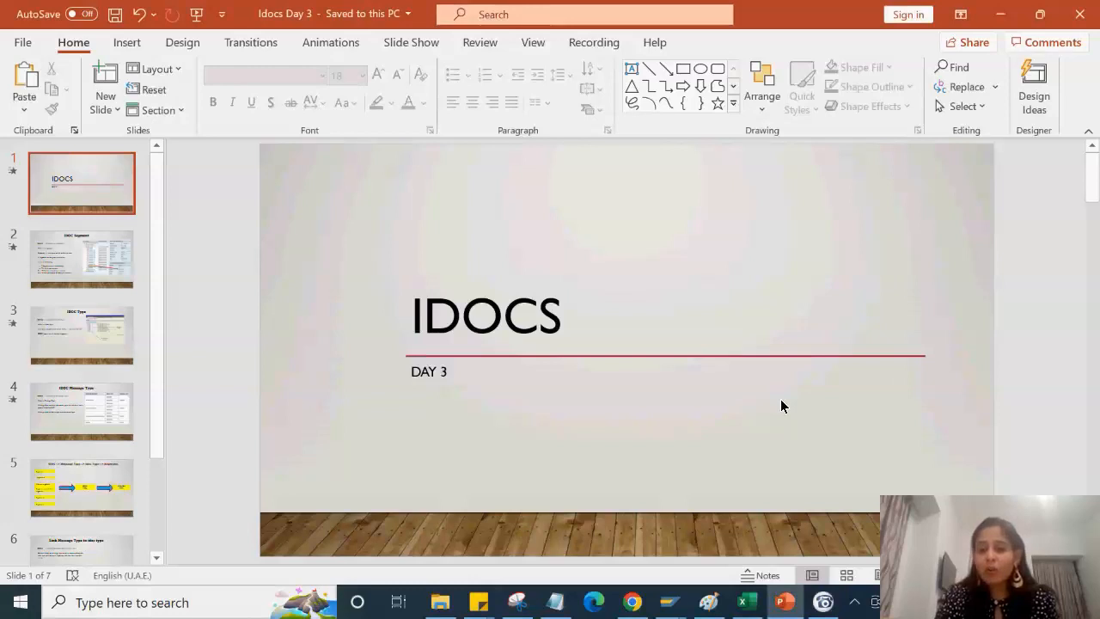
pyautogui.scroll(-1, 782, 400)
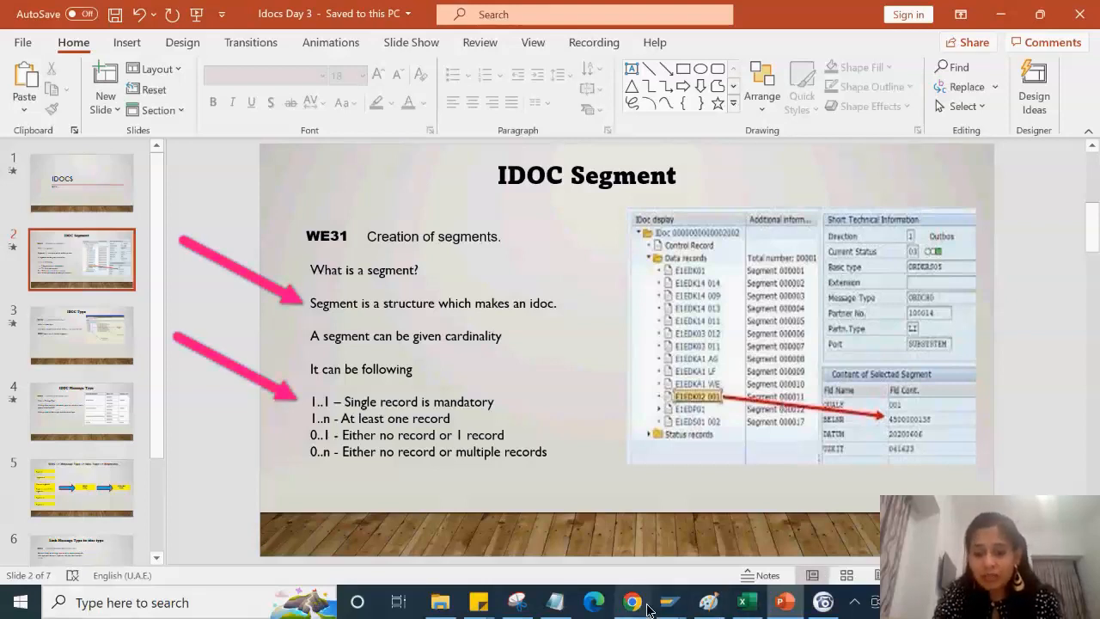
pyautogui.moveTo(668, 602)
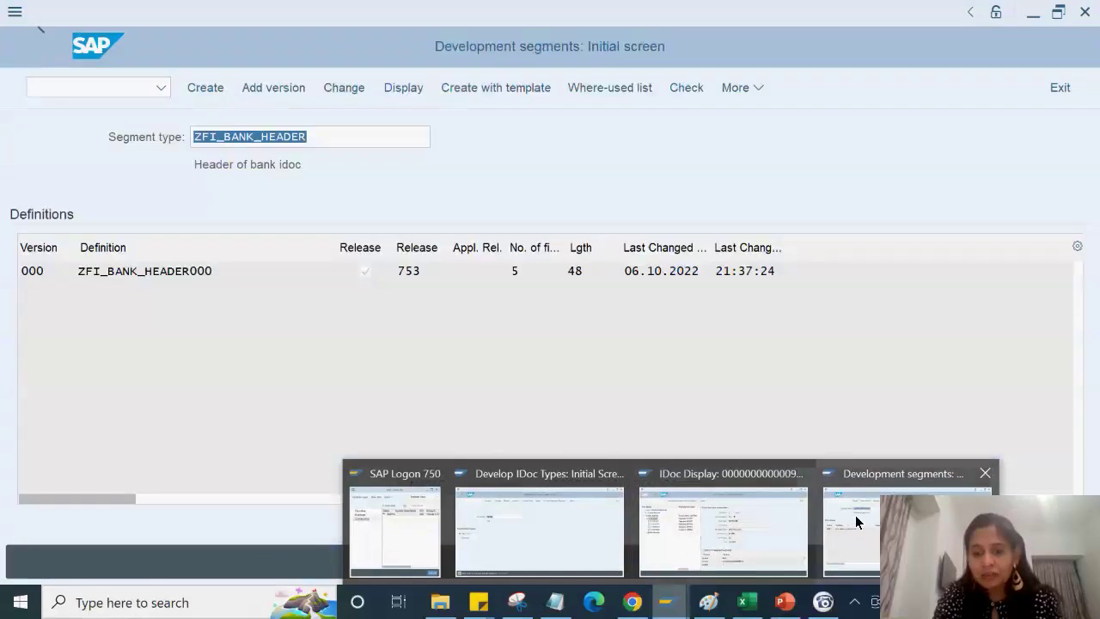
# Step: Review the IDoc's message type ZMATMAS_RED, current status 51 and inbound direction
pyautogui.click(727, 518)
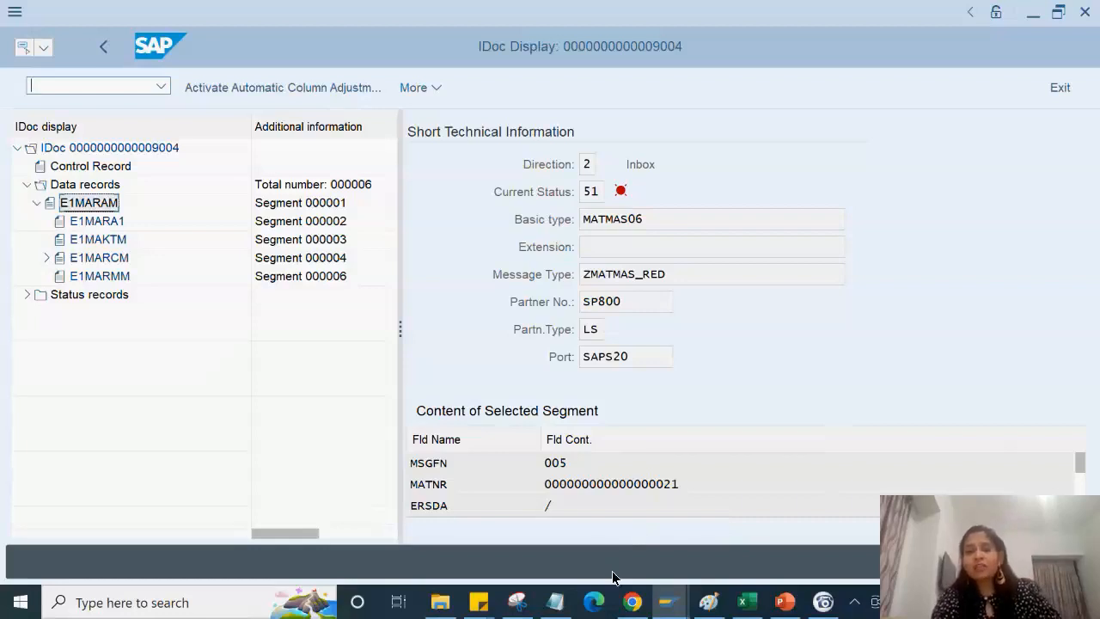
pyautogui.moveTo(680, 277); pyautogui.dragTo(582, 274)
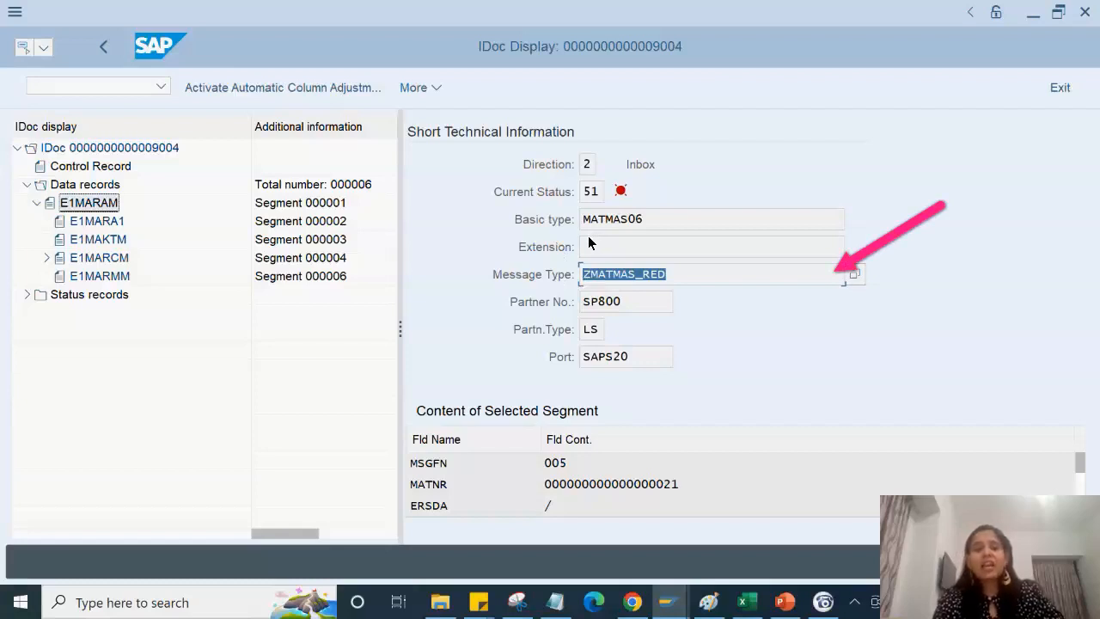
pyautogui.click(600, 194)
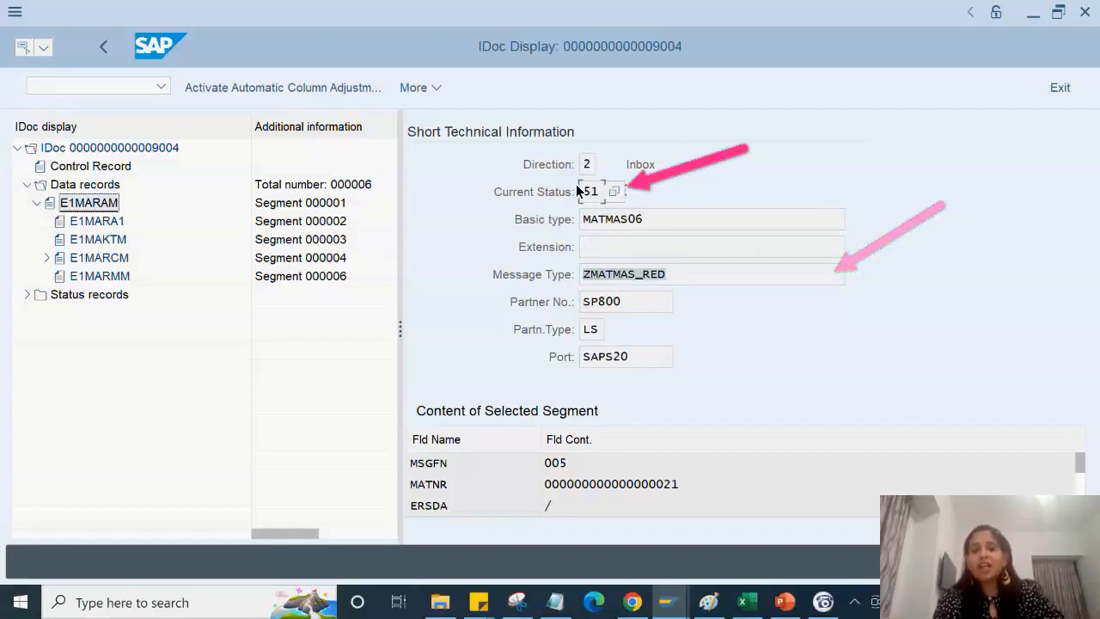
pyautogui.click(584, 167)
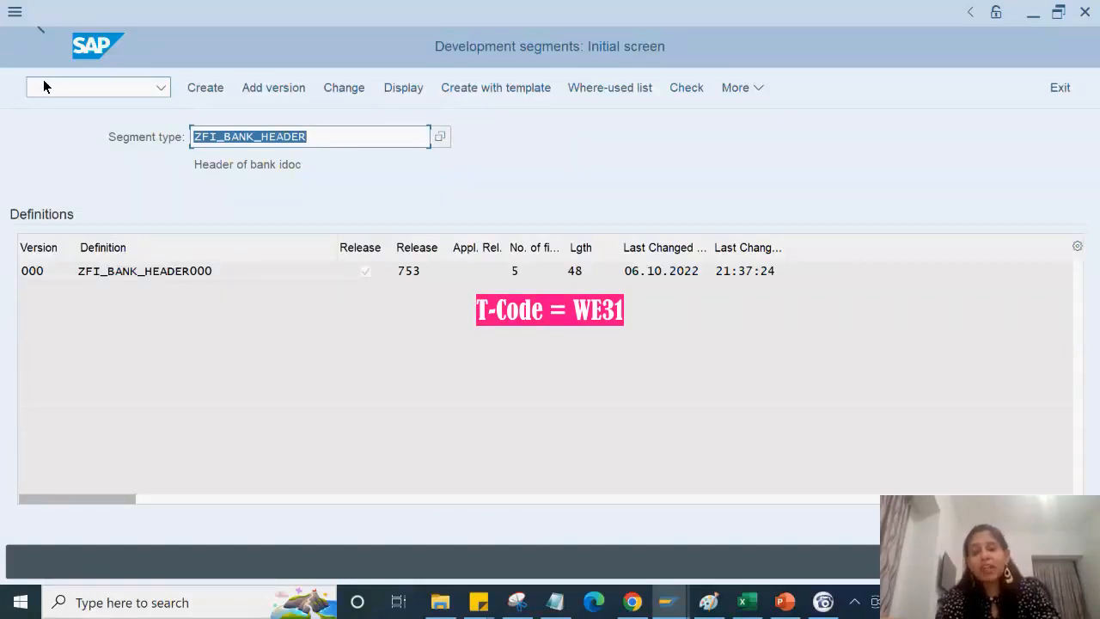
# Step: Load segment type E1MARAM in WE31, showing its released versions 000 through 008
pyautogui.press('BackSpace')
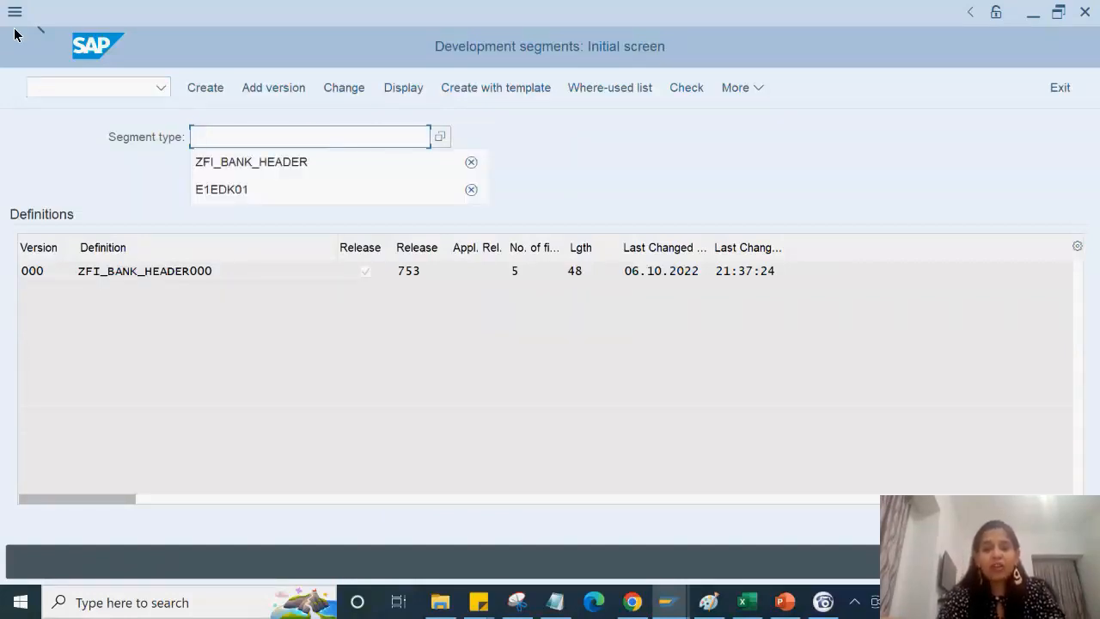
pyautogui.write('E1MARAM')
pyautogui.press('Return')
pyautogui.hotkey('alt', 'Tab')
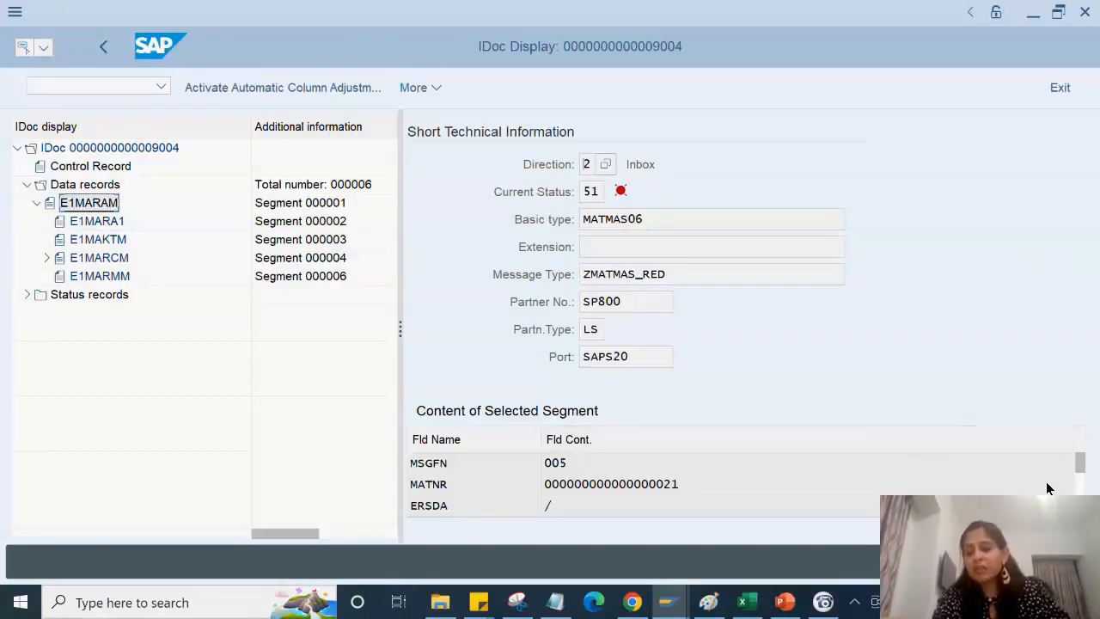
pyautogui.scroll(-1, 739, 484)
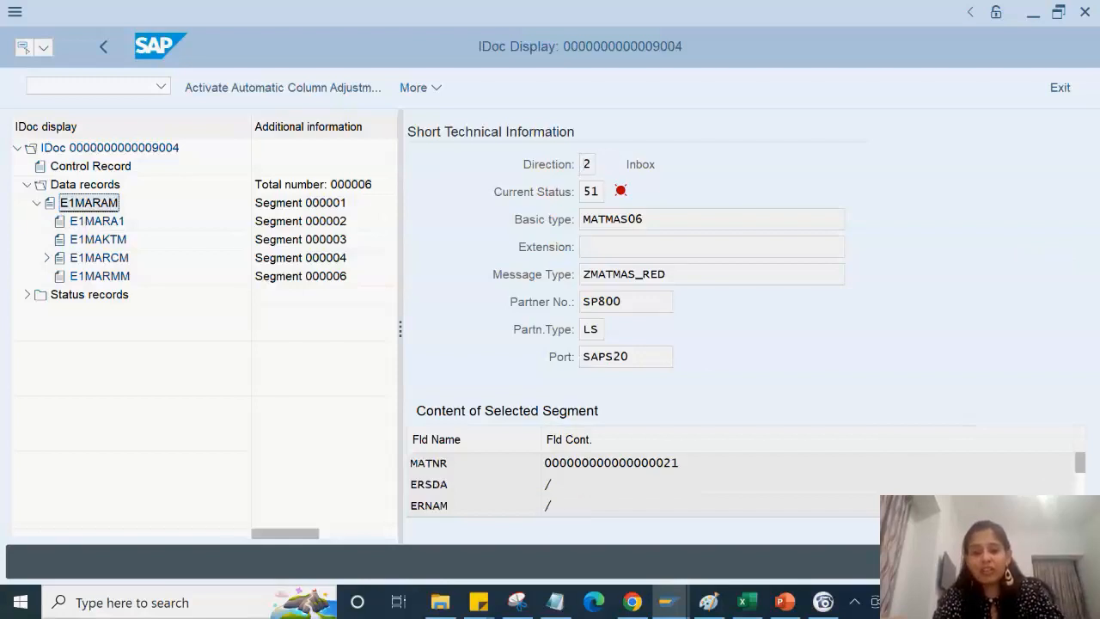
pyautogui.scroll(-1, 739, 484)
pyautogui.scroll(-1, 739, 484)
pyautogui.scroll(-6, 739, 484)
pyautogui.scroll(-7, 740, 484)
pyautogui.scroll(-9, 740, 484)
pyautogui.scroll(-3, 740, 484)
pyautogui.hotkey('alt', 'Tab')
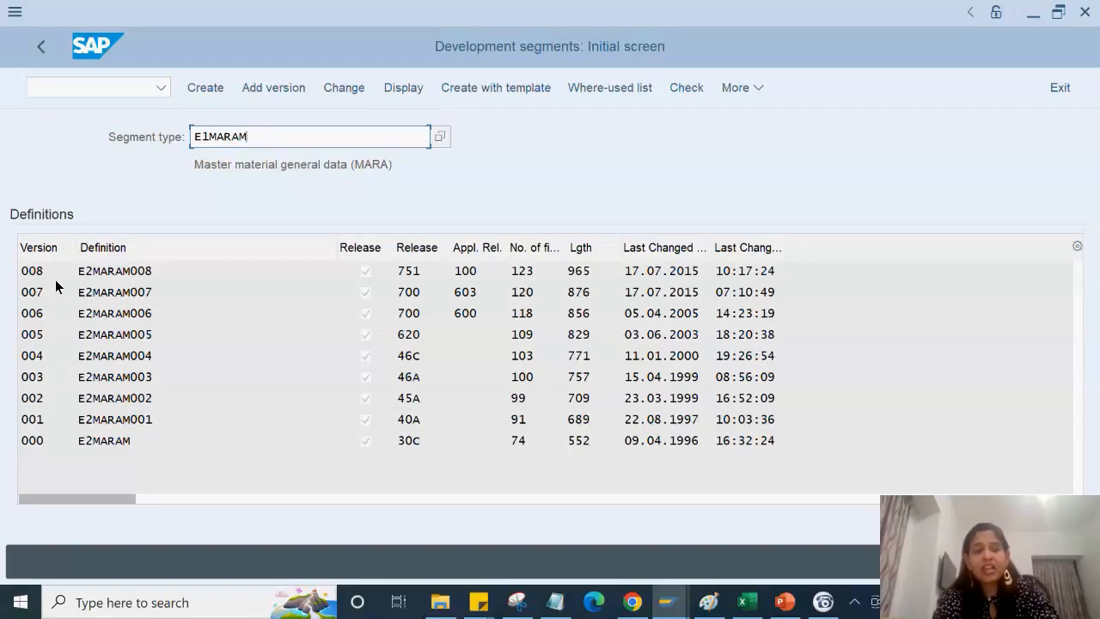
pyautogui.click(134, 272)
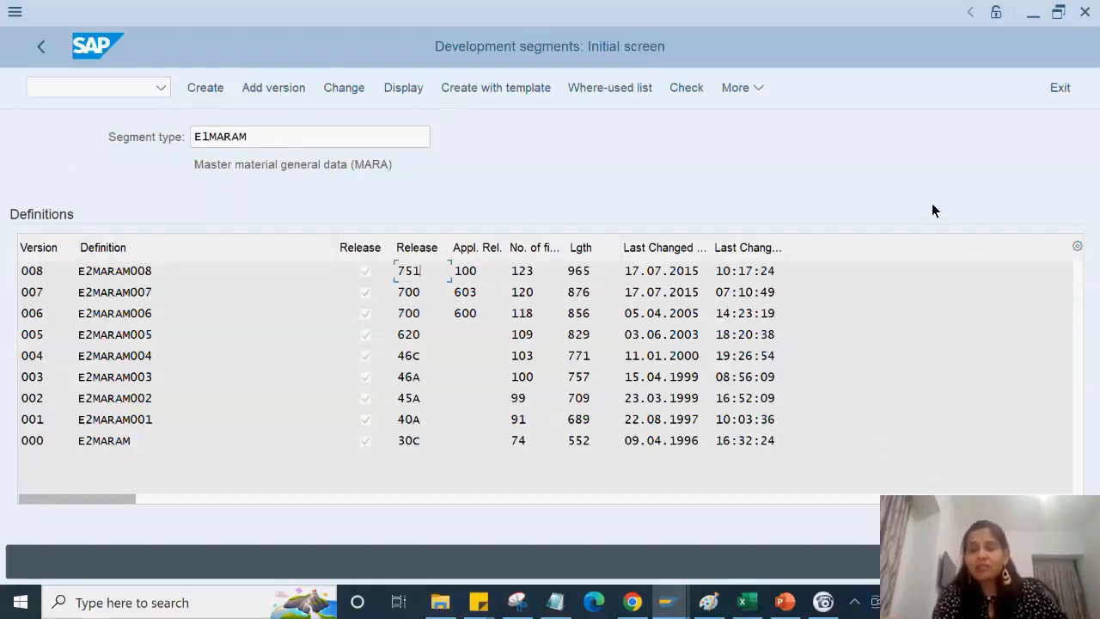
# Step: Display segment definition E2MARAM008 and look through its field list
pyautogui.click(405, 91)
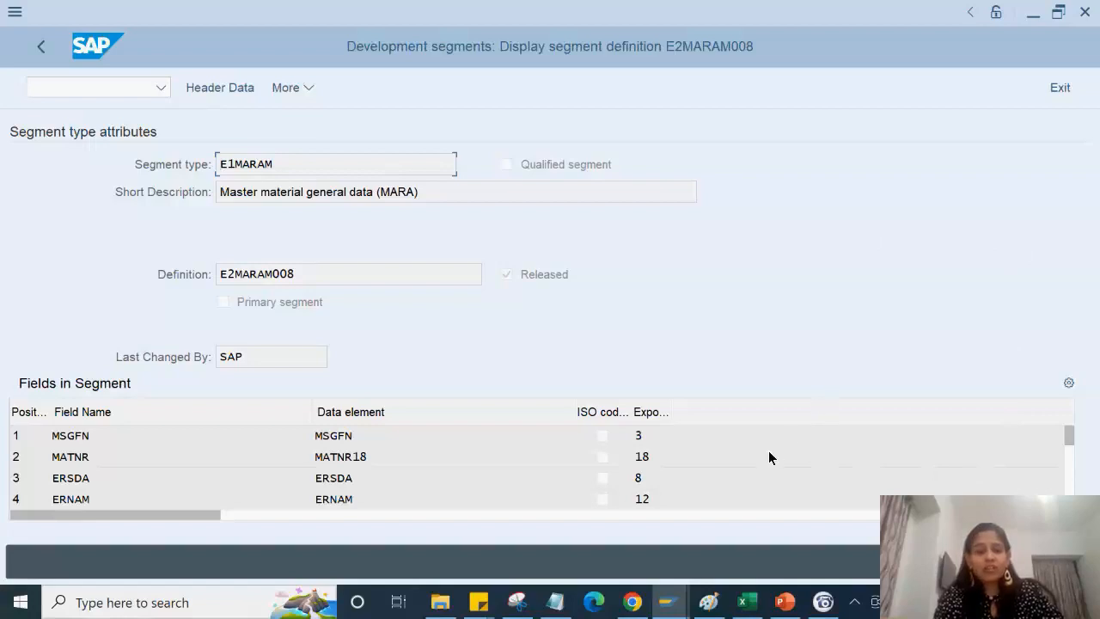
pyautogui.scroll(-1, 662, 499)
pyautogui.scroll(-3, 662, 499)
pyautogui.scroll(-1, 662, 499)
pyautogui.scroll(-6, 662, 499)
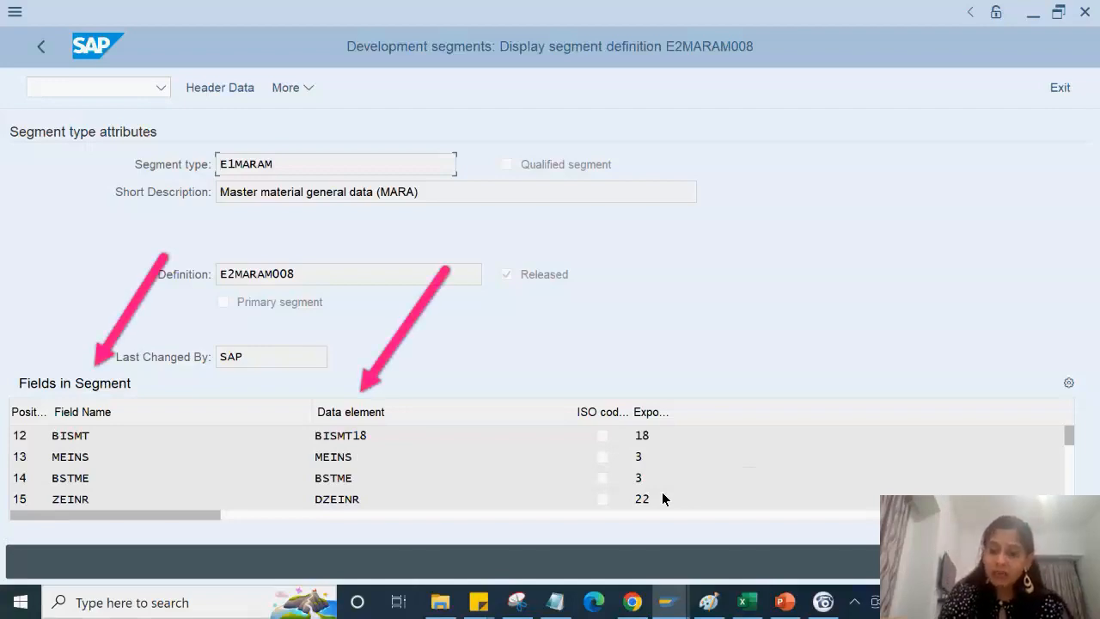
pyautogui.scroll(-1, 662, 499)
pyautogui.scroll(-1, 662, 499)
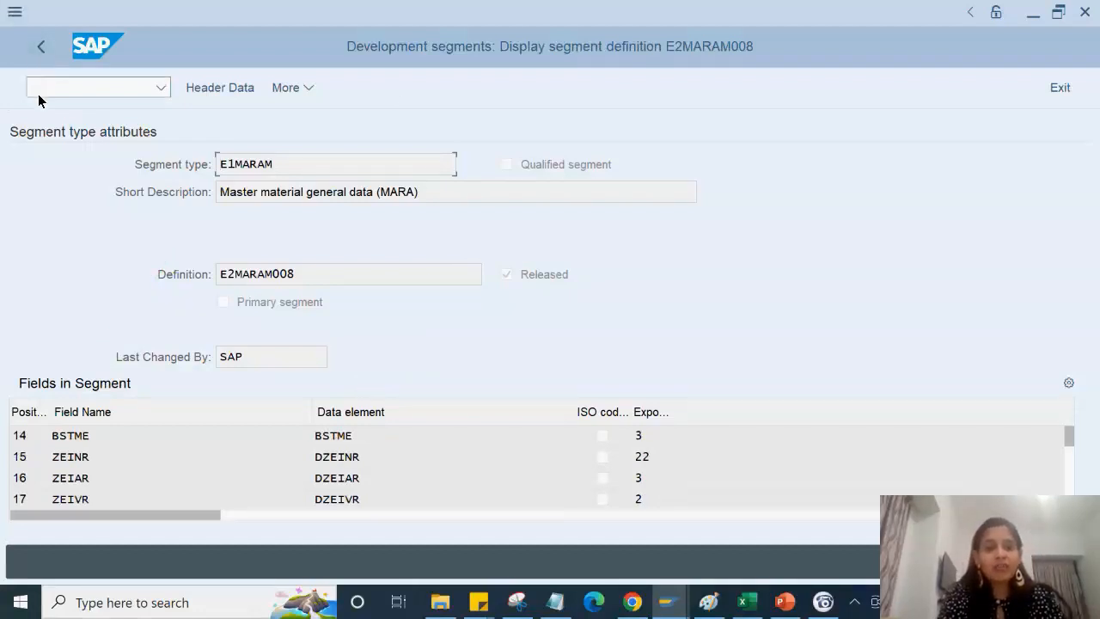
pyautogui.write('nwe31')
# Step: Display data type E1MARAM in SE11 in a new session, then return to the E2MARAM008 definition
pyautogui.press('Return')
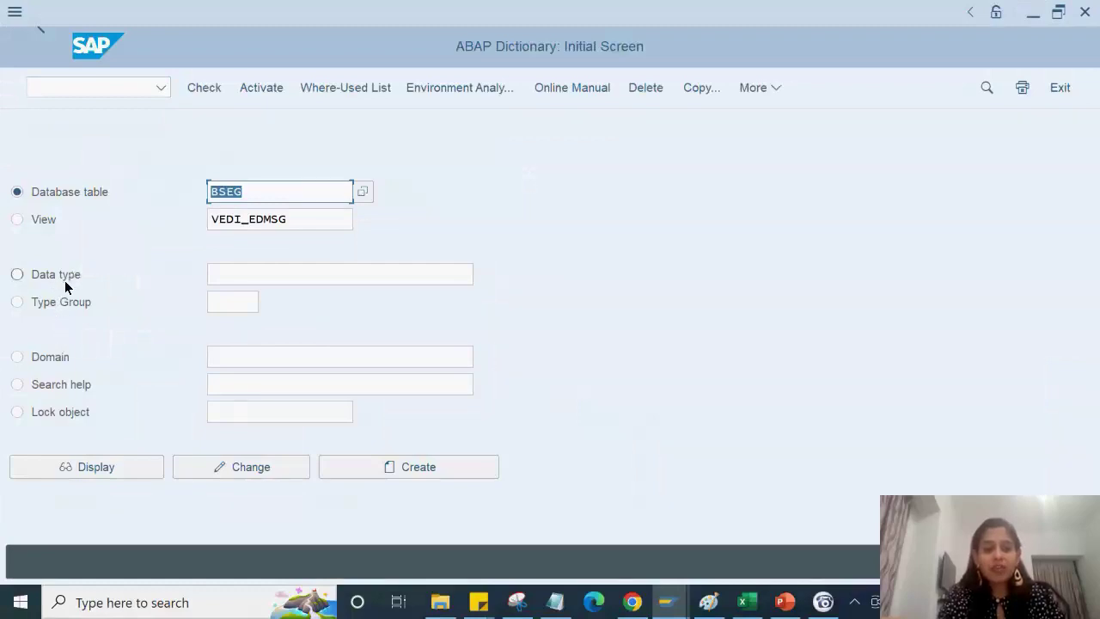
pyautogui.click(64, 280)
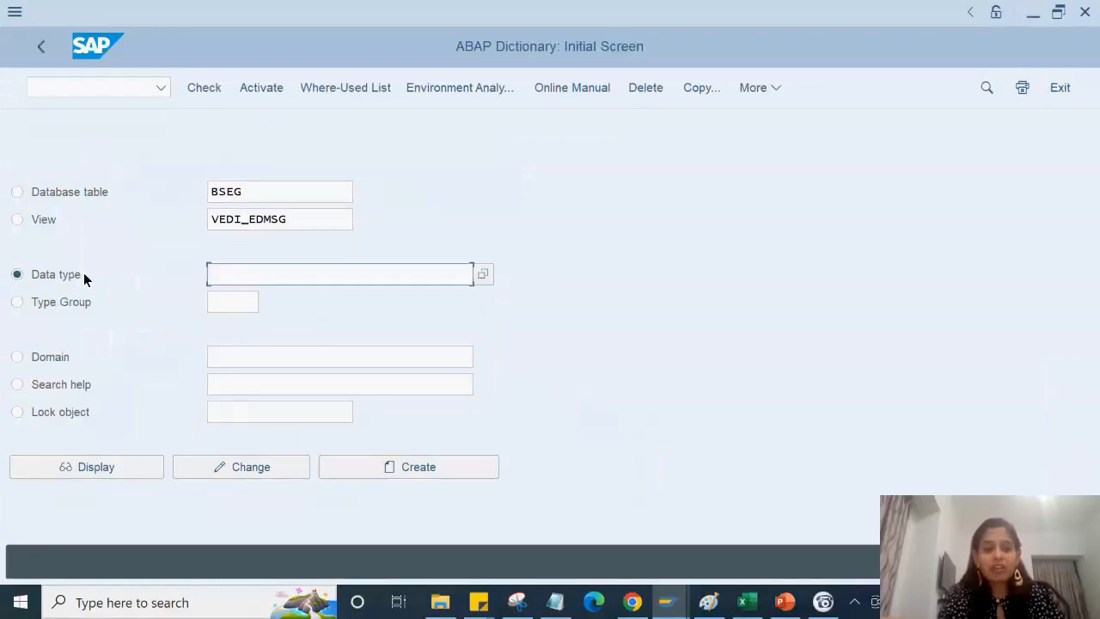
pyautogui.write('E1MARAM')
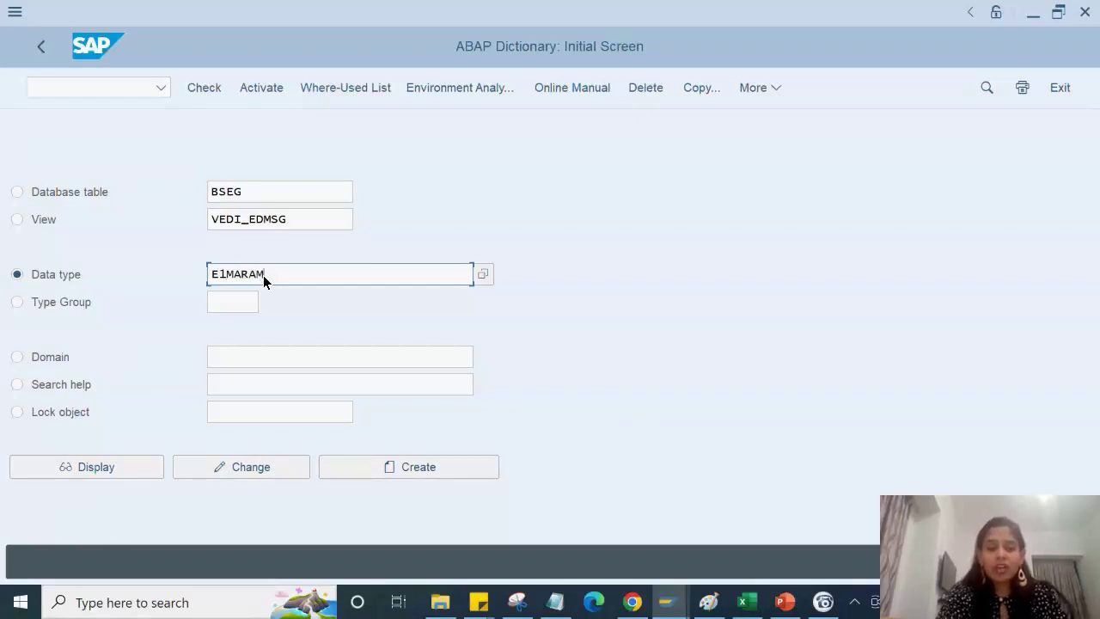
pyautogui.press('Return')
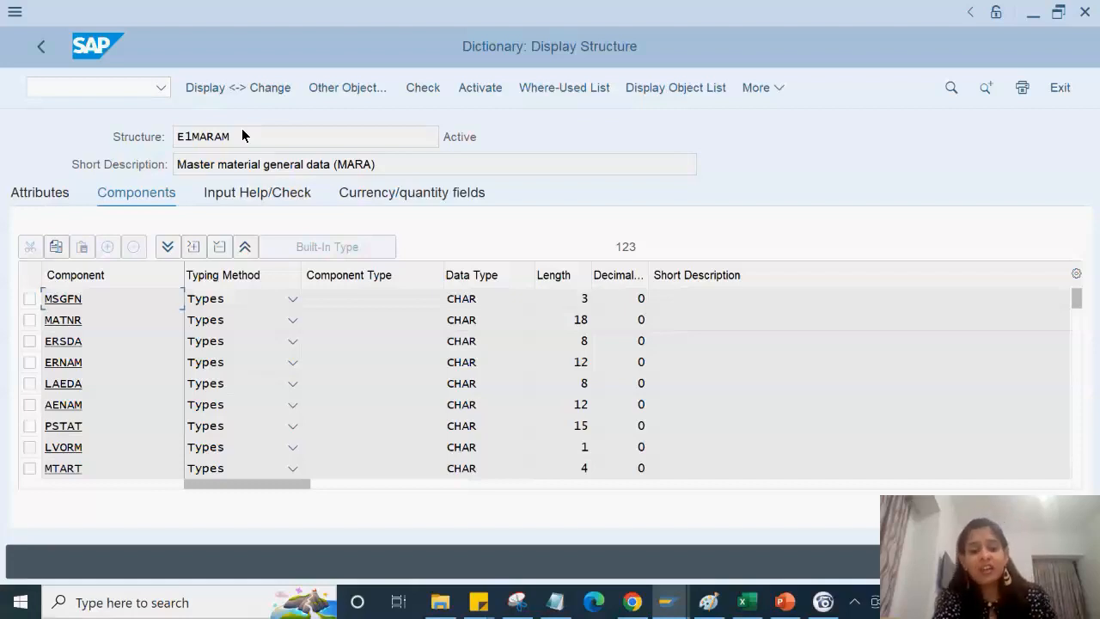
pyautogui.hotkey('alt', 'Tab')
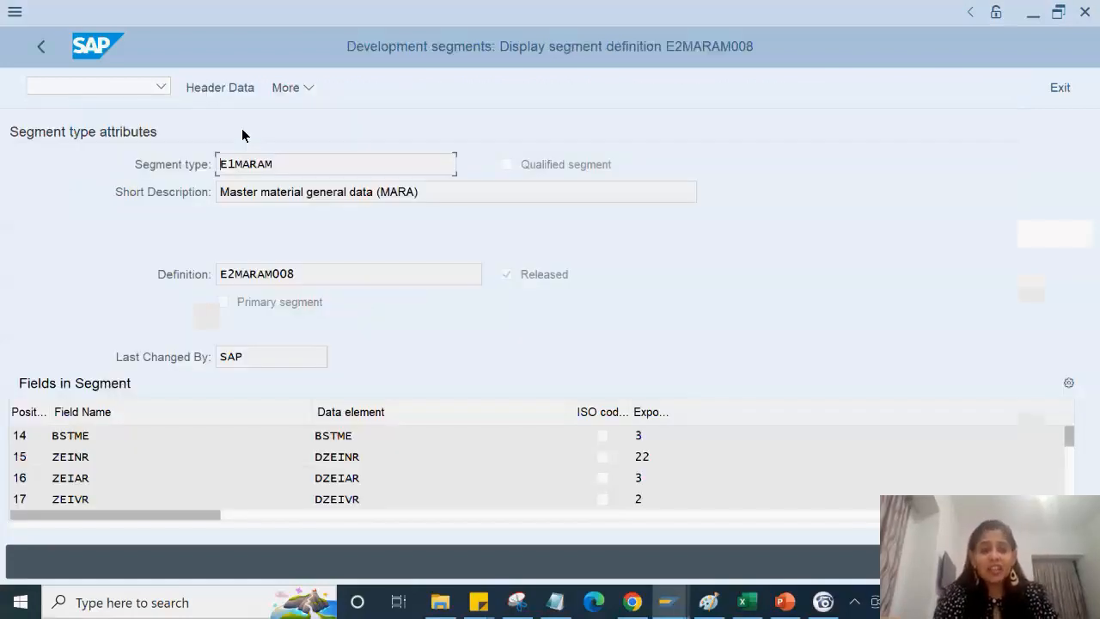
# Step: Create new segment type ZE1MARAM from the WE31 initial screen, accepting the name-length notice
pyautogui.click(40, 45)
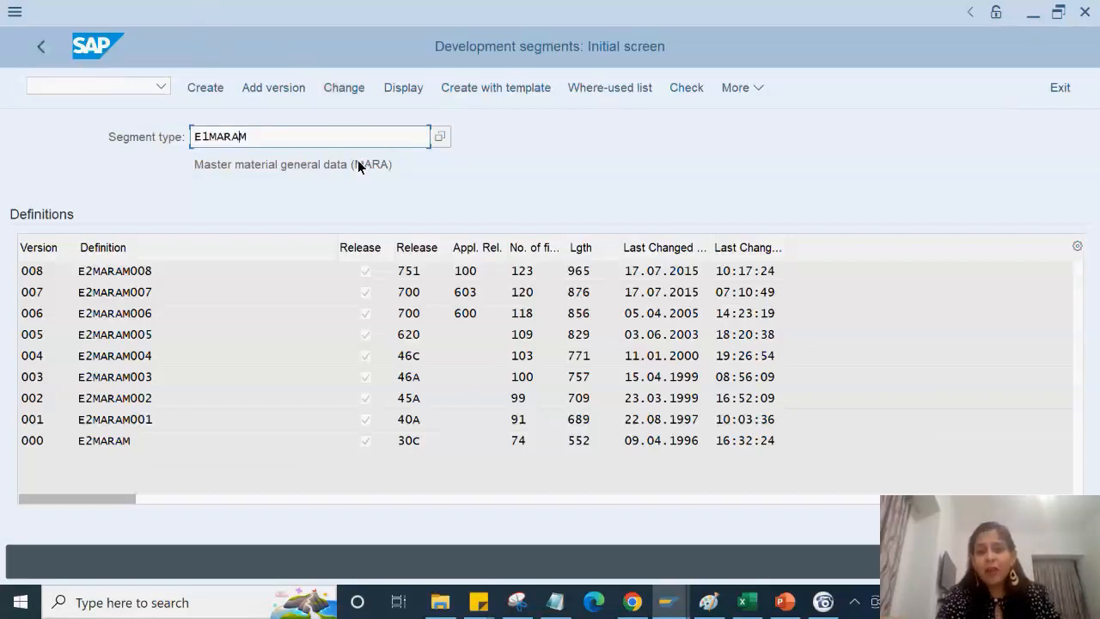
pyautogui.click(758, 87)
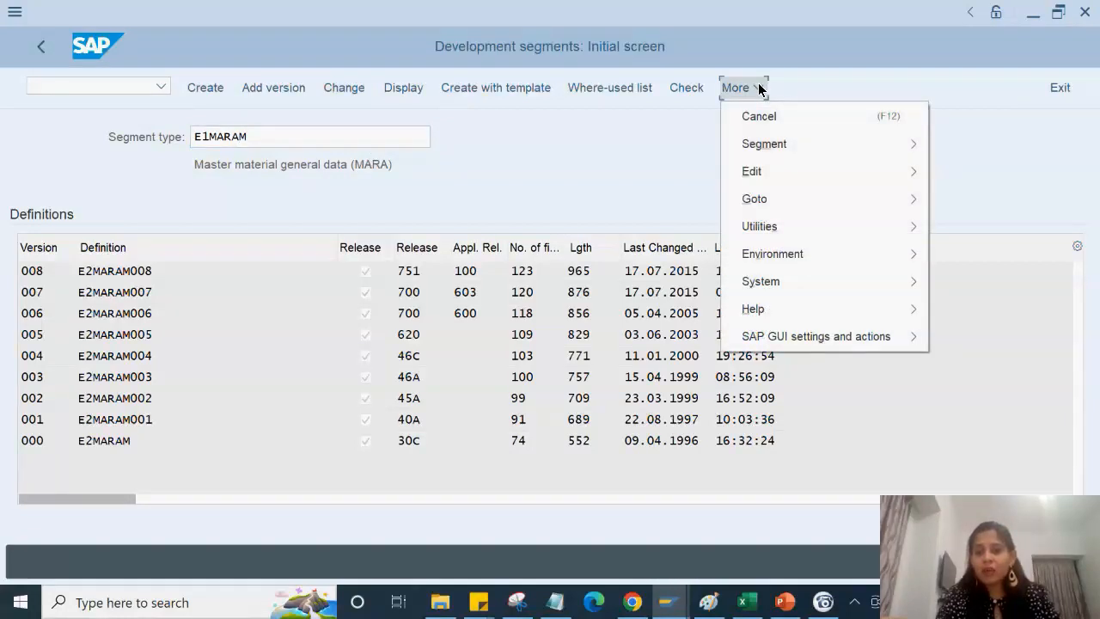
pyautogui.click(515, 136)
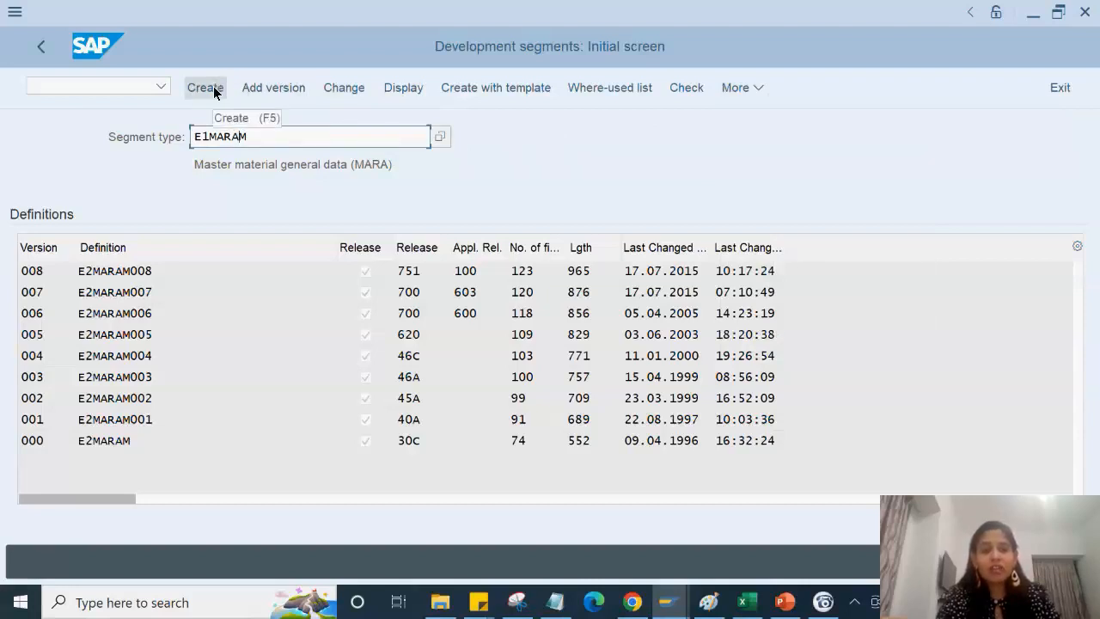
pyautogui.click(194, 137)
pyautogui.write('Z')
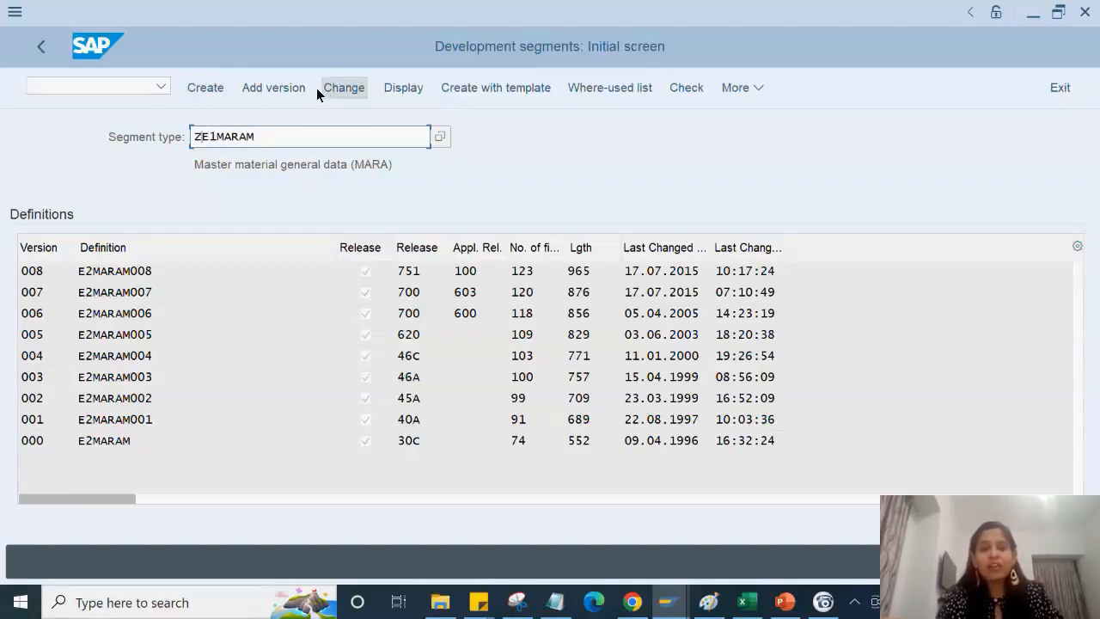
pyautogui.click(197, 86)
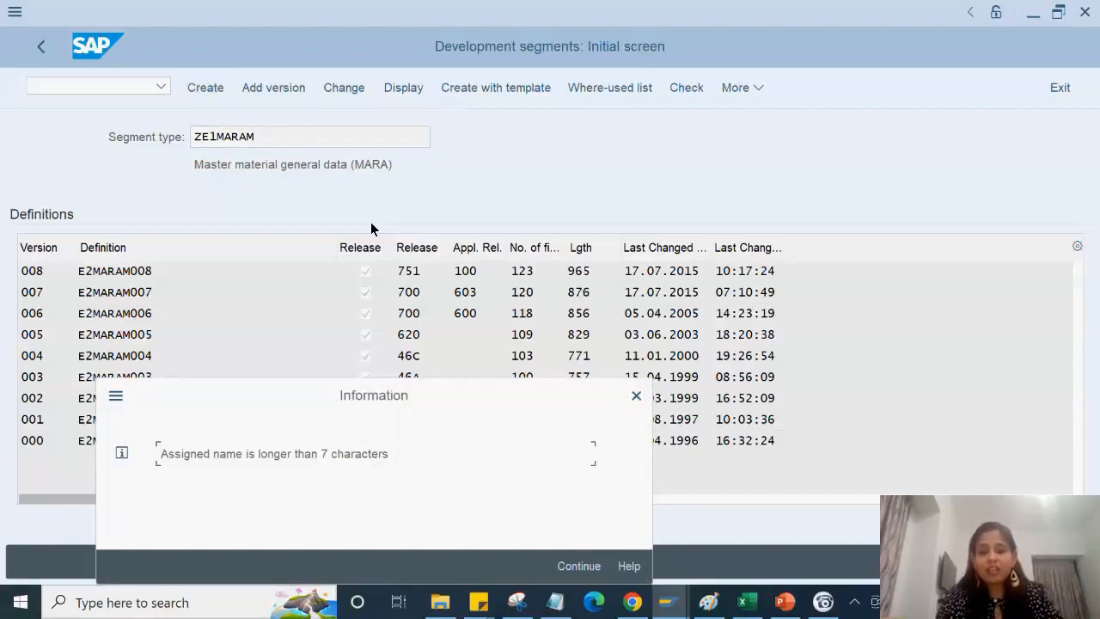
pyautogui.click(574, 567)
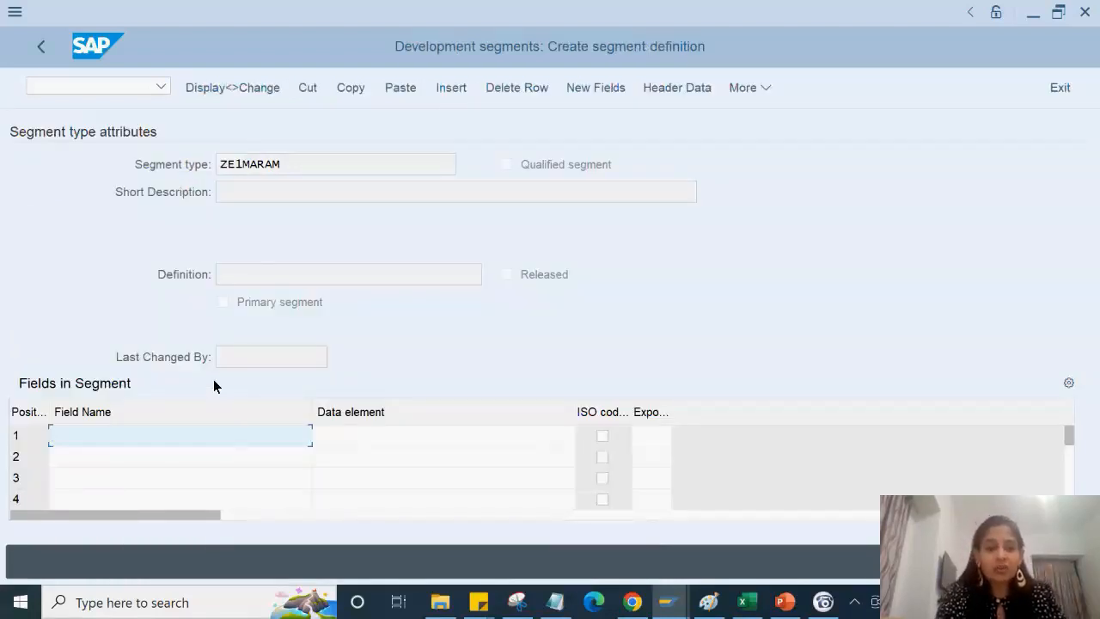
# Step: Copy component names MSGFN, MATNR, ERSDA, ERNAM from E1MARAM into ZE1MARAM field rows 1-4
pyautogui.click(277, 199)
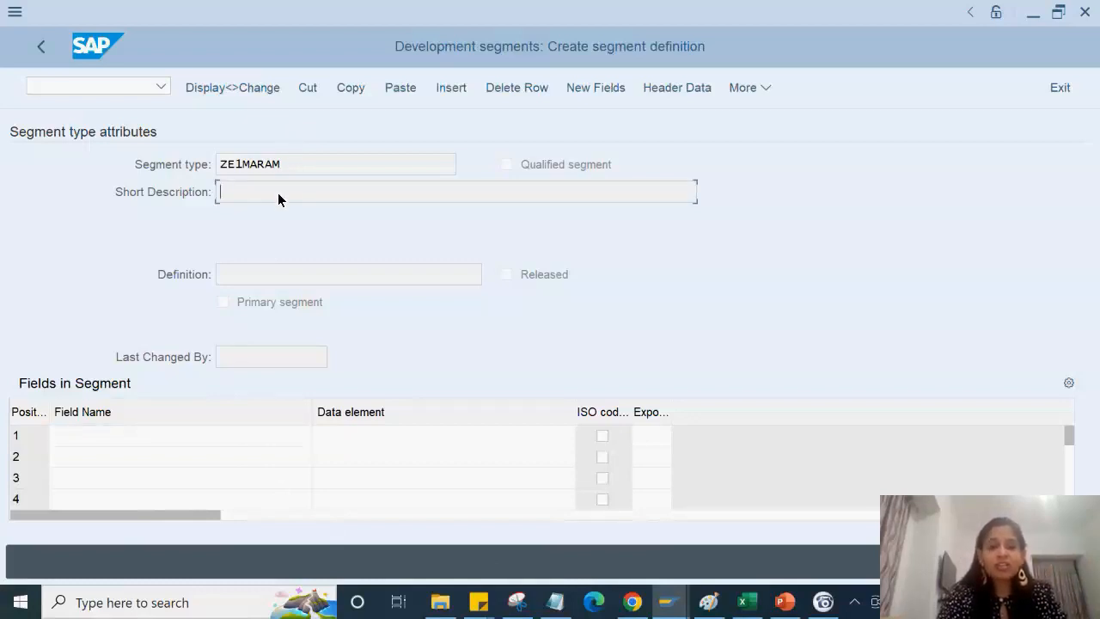
pyautogui.doubleClick(193, 435)
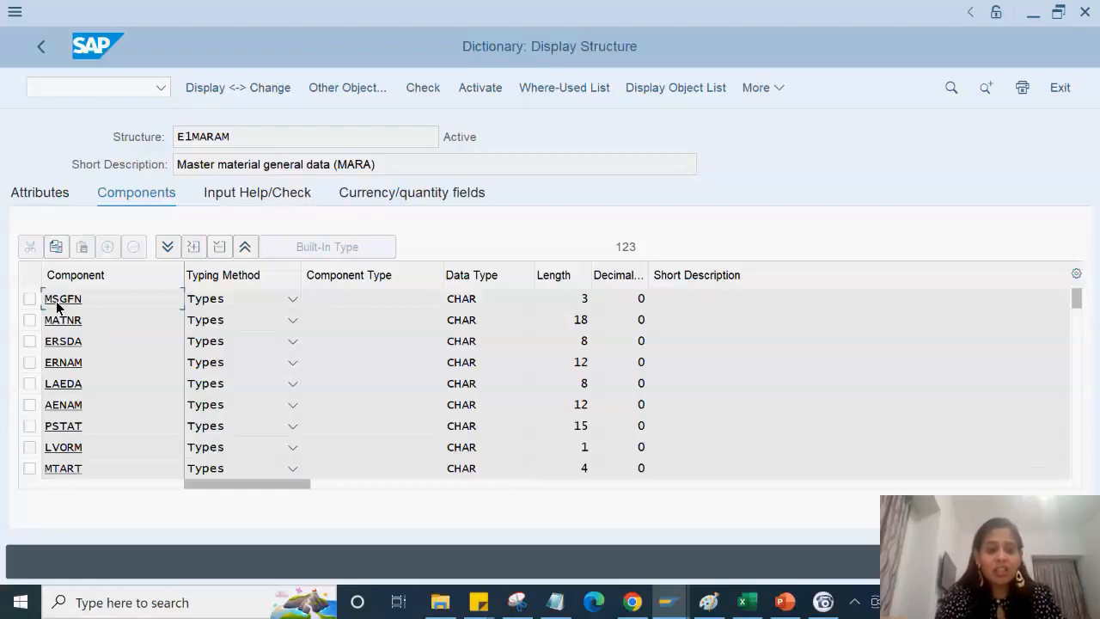
pyautogui.moveTo(60, 299)
pyautogui.mouseDown()
pyautogui.moveTo(98, 361)
pyautogui.moveTo(264, 365)
pyautogui.mouseUp()
pyautogui.moveTo(169, 362); pyautogui.dragTo(161, 365)
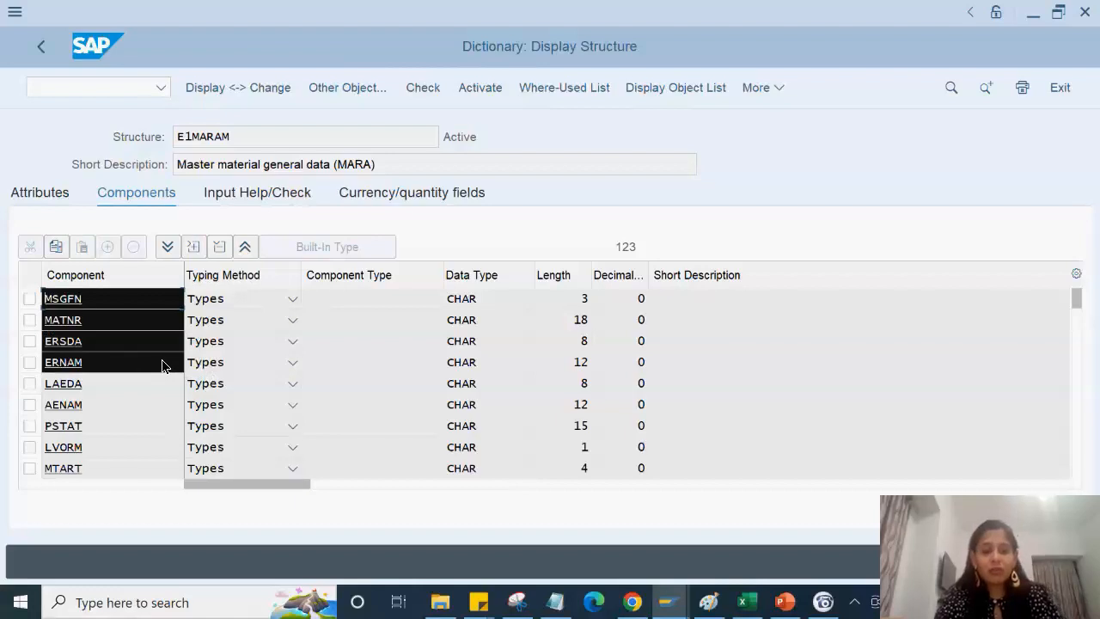
pyautogui.hotkey('ctrl', 'c')
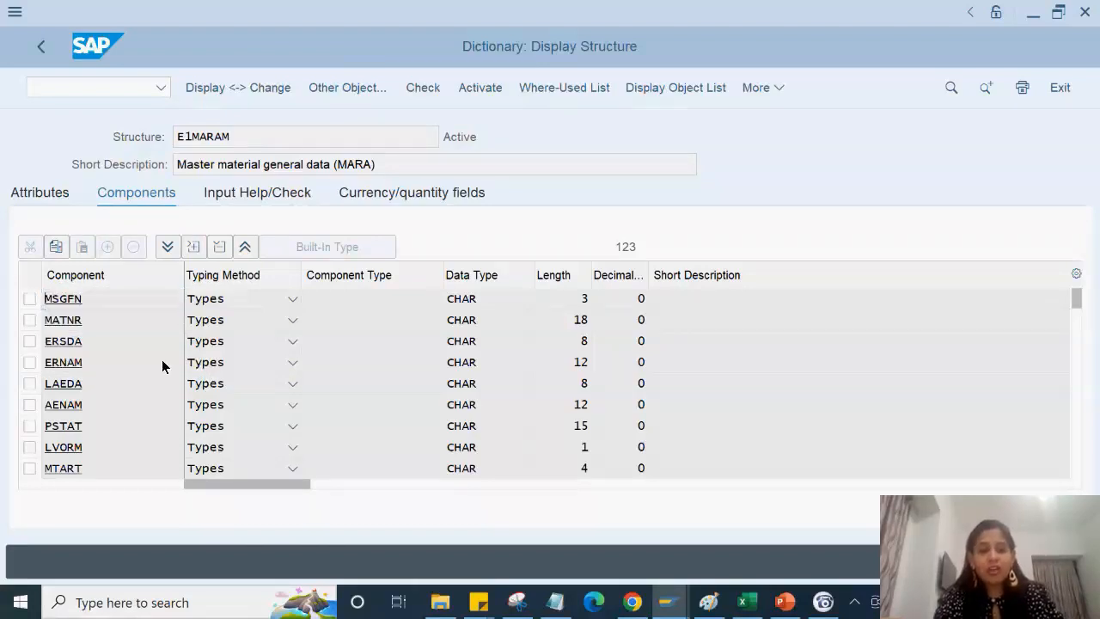
pyautogui.hotkey('alt', 'Tab')
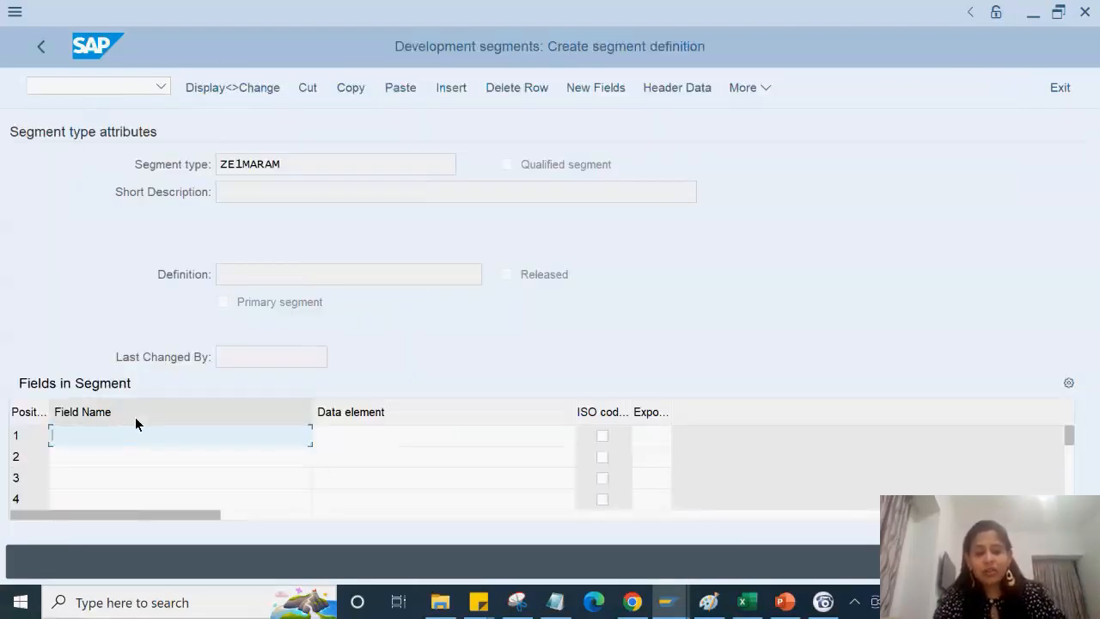
pyautogui.hotkey('ctrl', 'v')
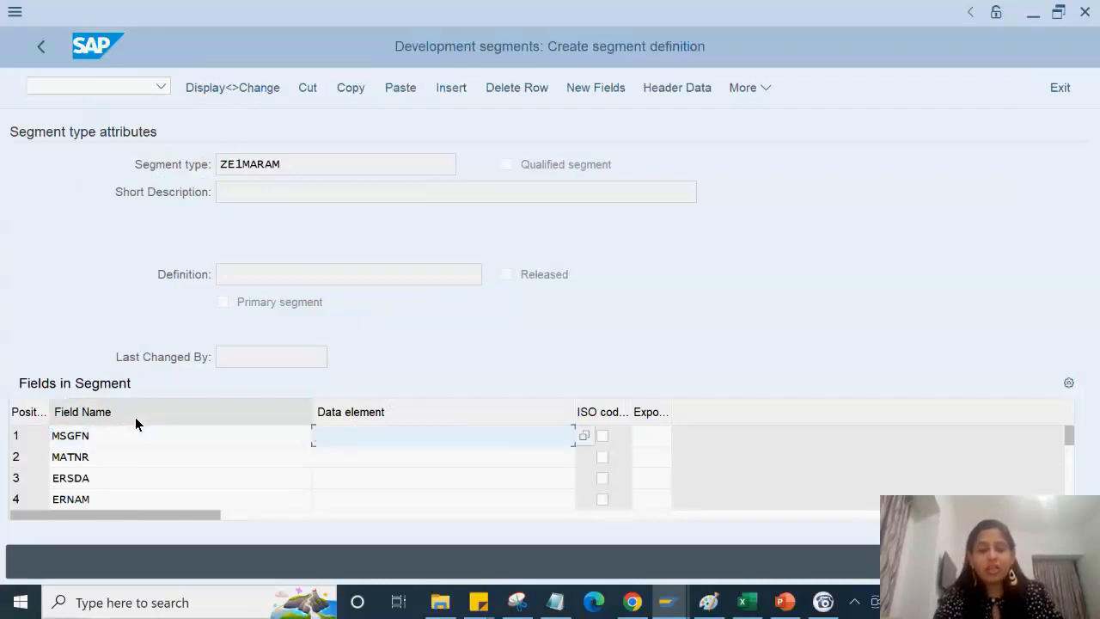
pyautogui.hotkey('alt', 'Tab')
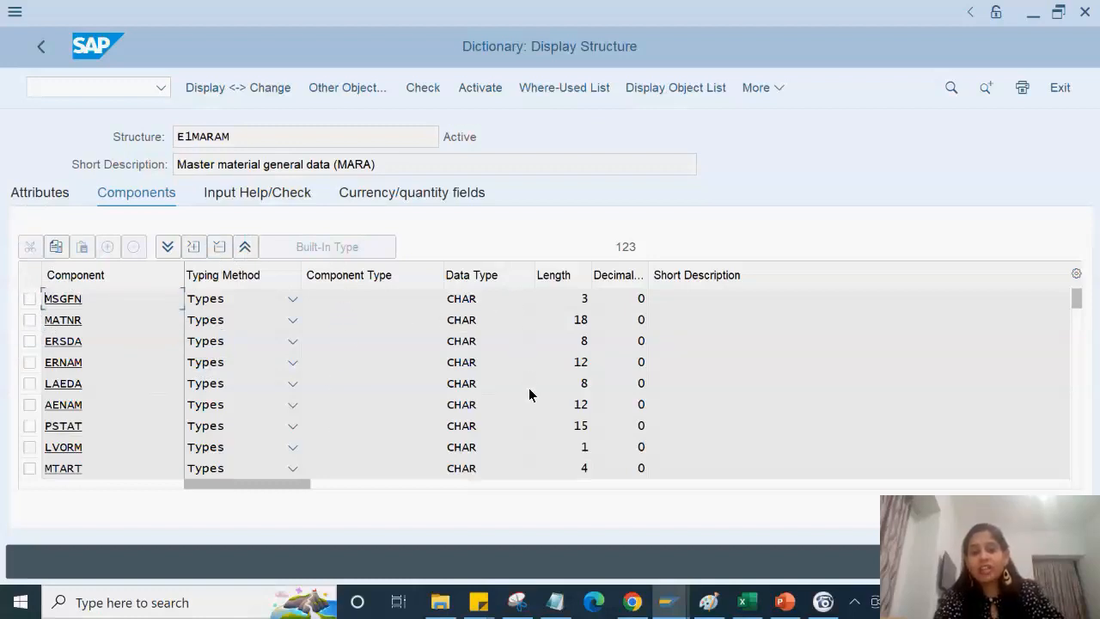
# Step: Display E1MARAM in WE31 and copy the data elements MSGFN, MATNR18, ERSDA, ERNAM of rows 1-4
pyautogui.click(79, 85)
pyautogui.write('/ns')
pyautogui.press('BackSpace')
pyautogui.write('we31')
pyautogui.press('Return')
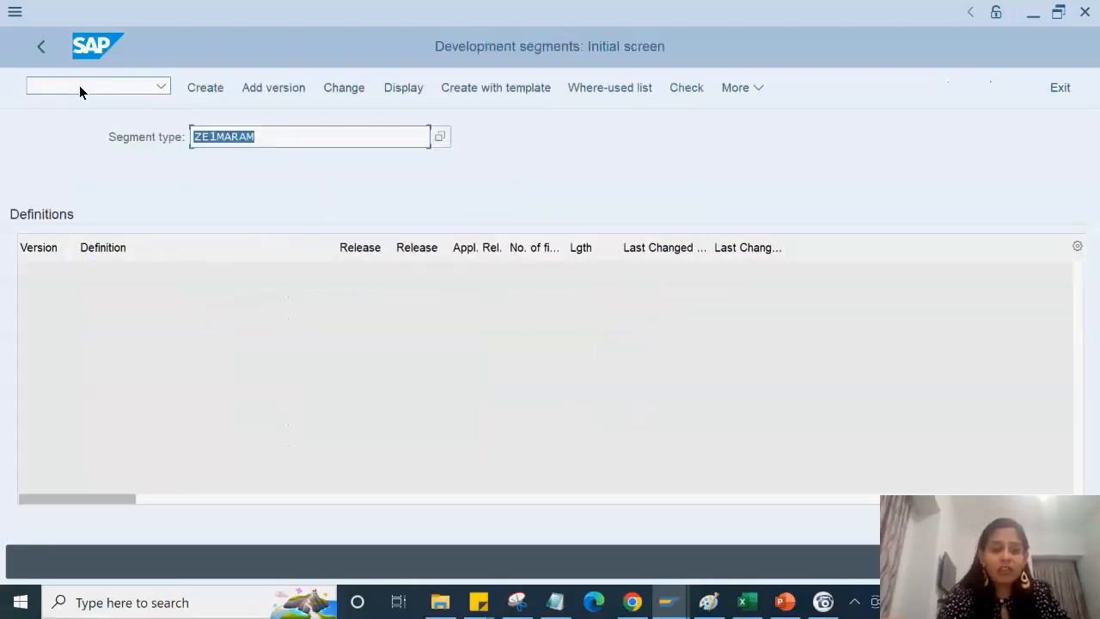
pyautogui.press('BackSpace')
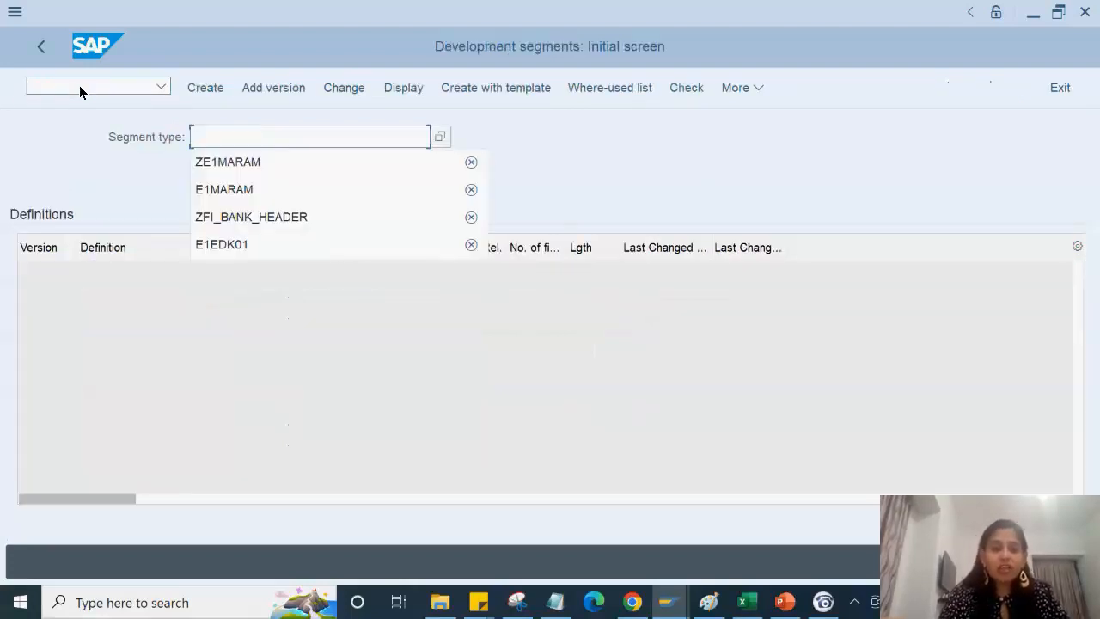
pyautogui.press('Down')
pyautogui.press('Down')
pyautogui.press('Return')
pyautogui.press('Return')
pyautogui.press('F7')
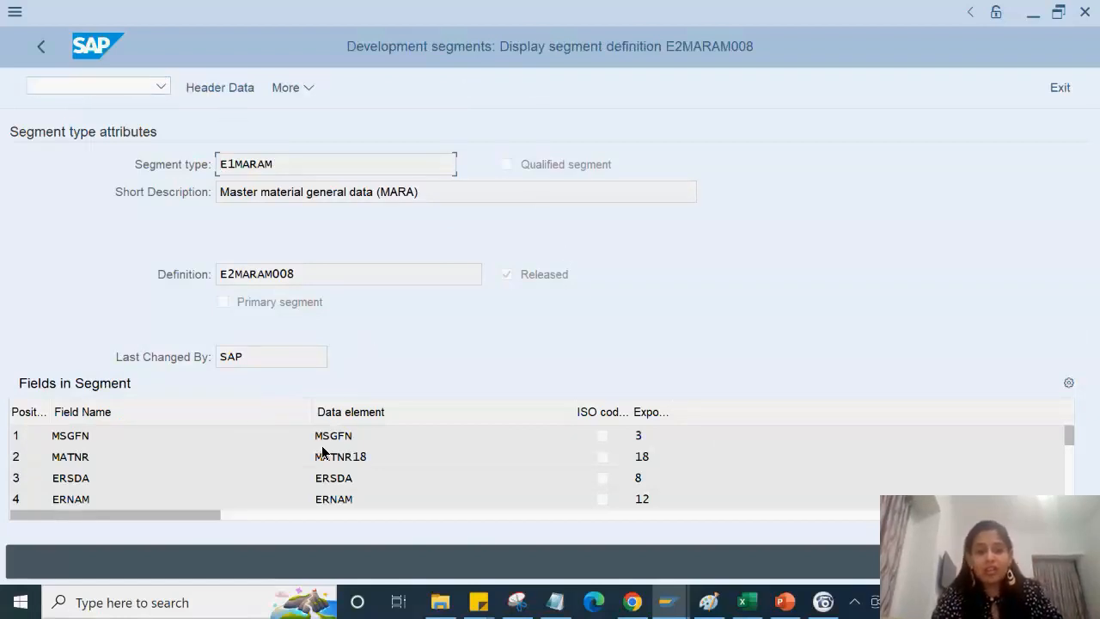
pyautogui.moveTo(318, 437); pyautogui.dragTo(358, 526)
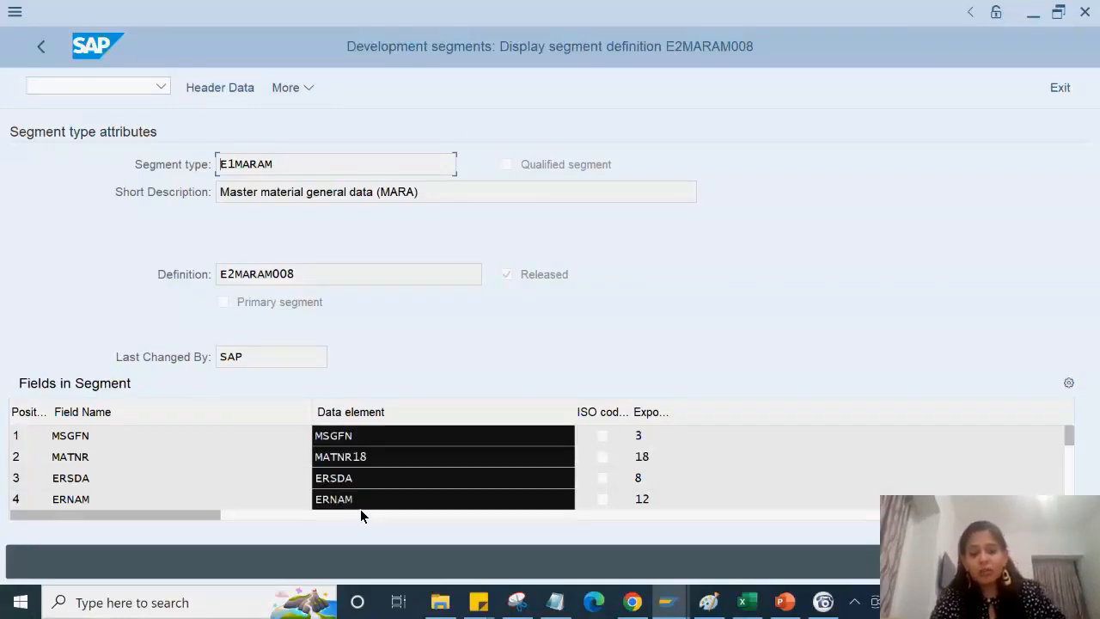
# Step: Paste the data elements into ZE1MARAM rows 1-4 and save it as local object definition ZE1MARAM000
pyautogui.hotkey('alt', 'Tab')
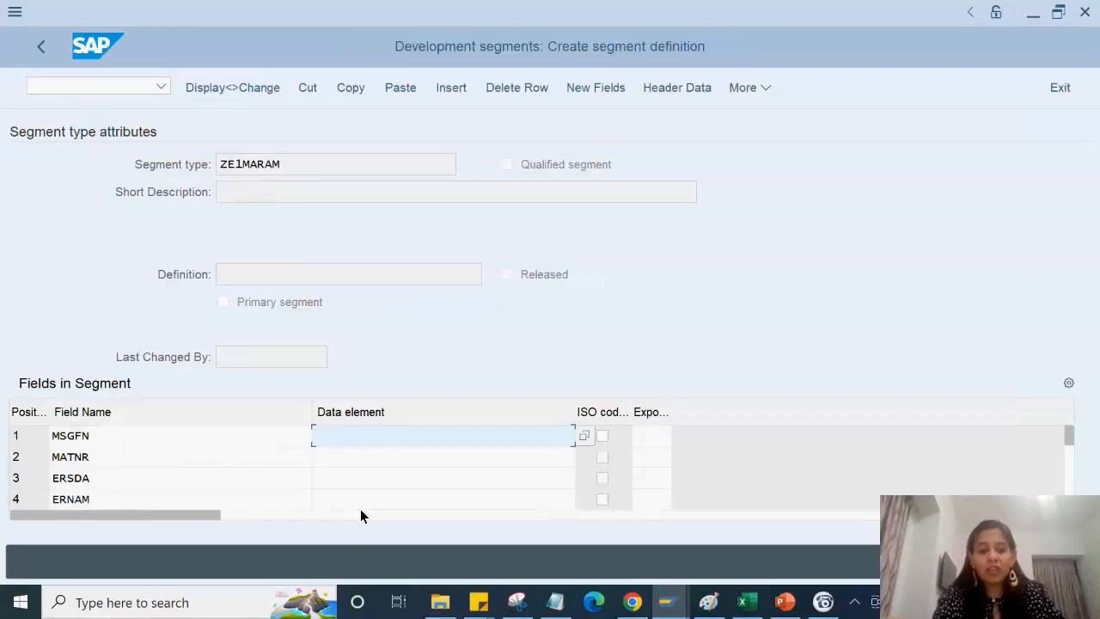
pyautogui.hotkey('ctrl', 'v')
pyautogui.press('Return')
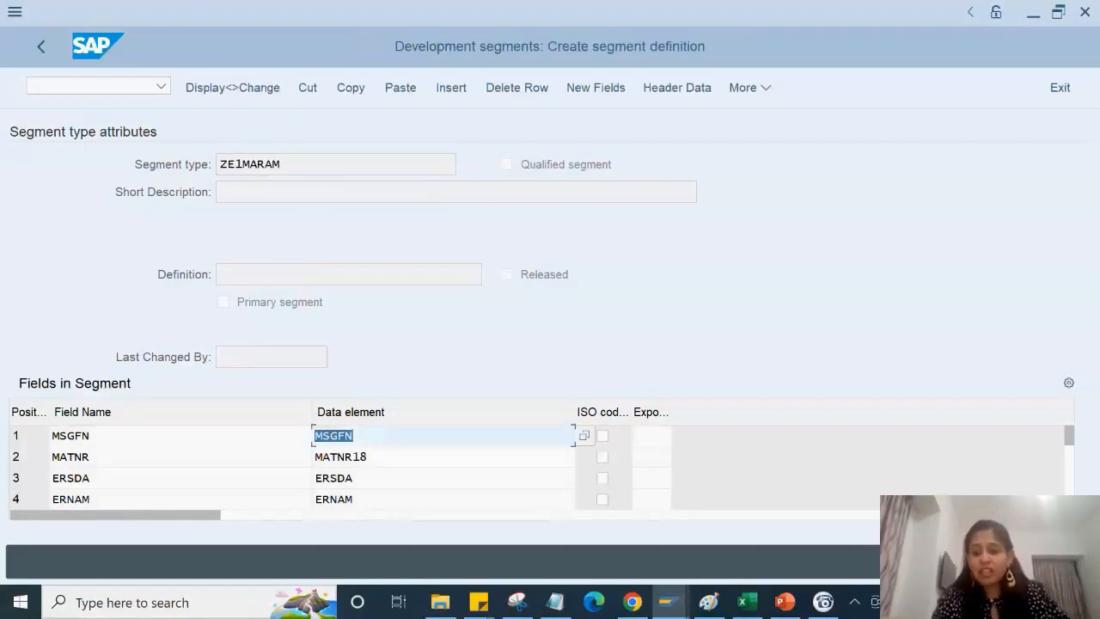
pyautogui.hotkey('ctrl', 's')
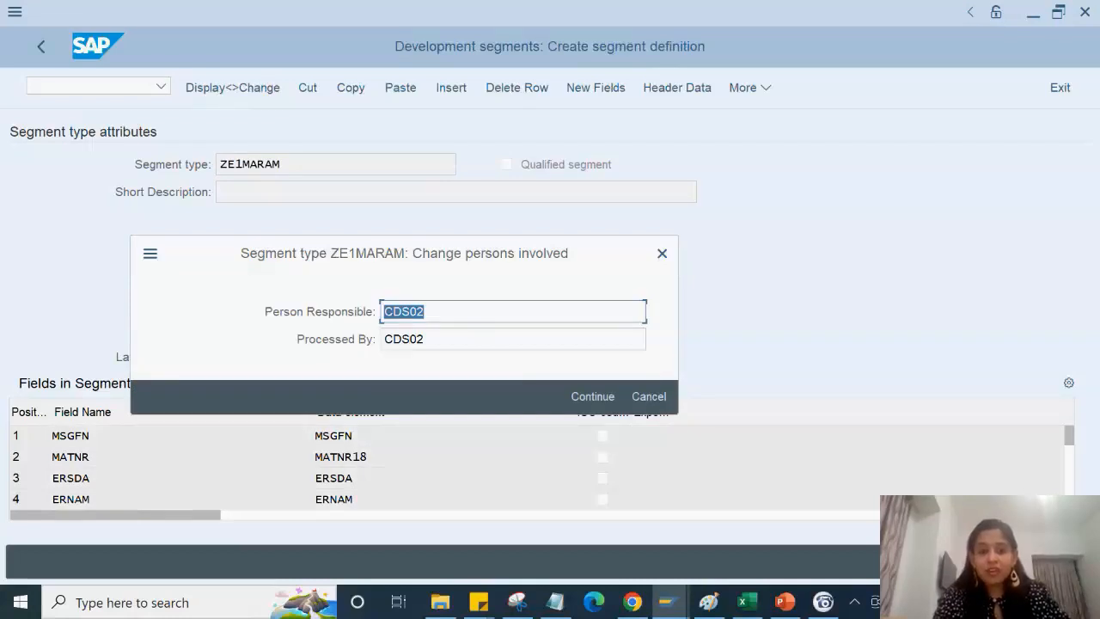
pyautogui.click(591, 395)
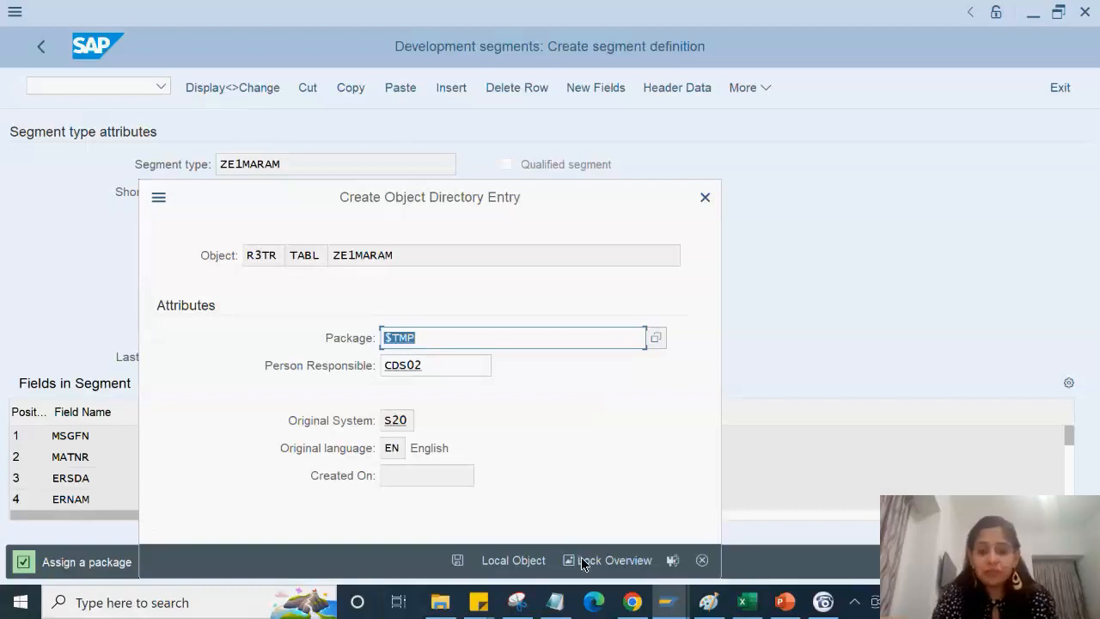
pyautogui.click(508, 560)
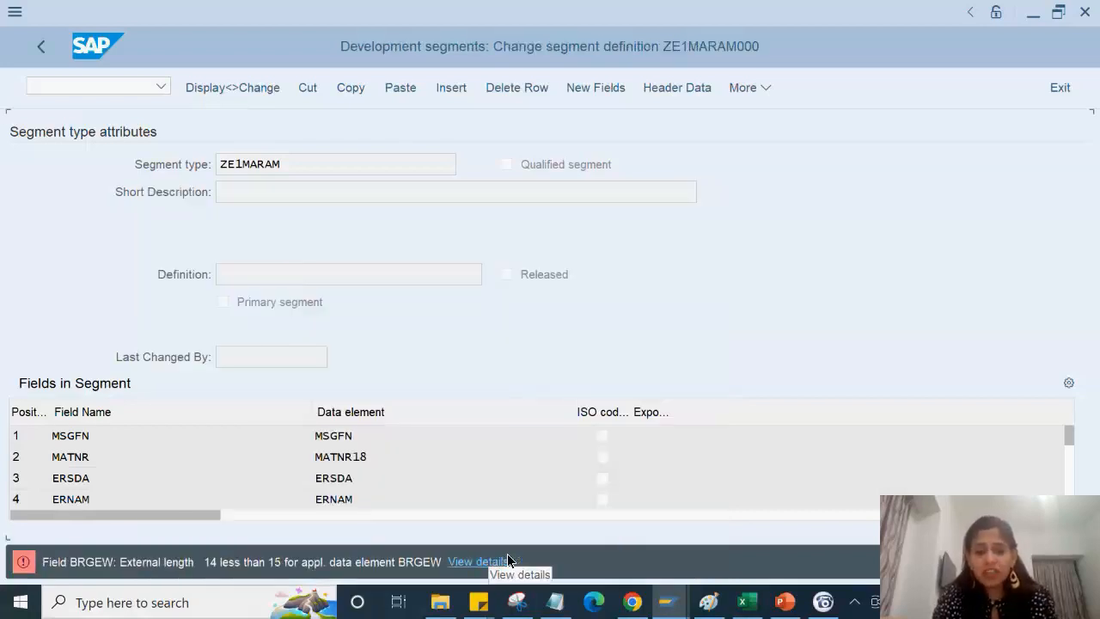
pyautogui.click(316, 201)
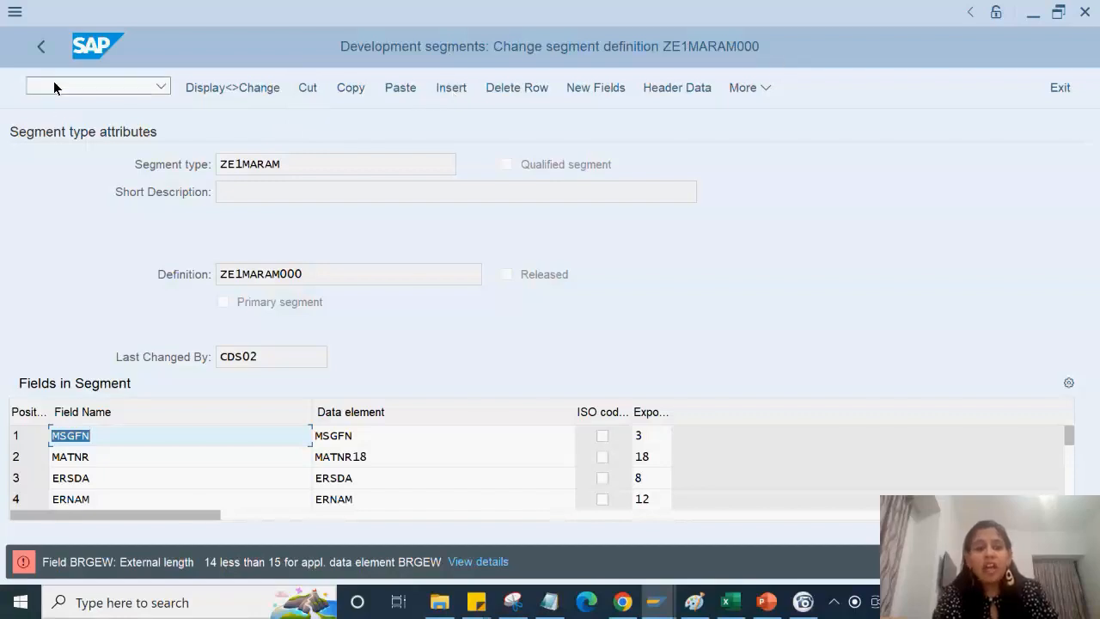
# Step: Set release on definition ZE1MARAM000 via Edit > Set release, marking it under release 753
pyautogui.click(43, 53)
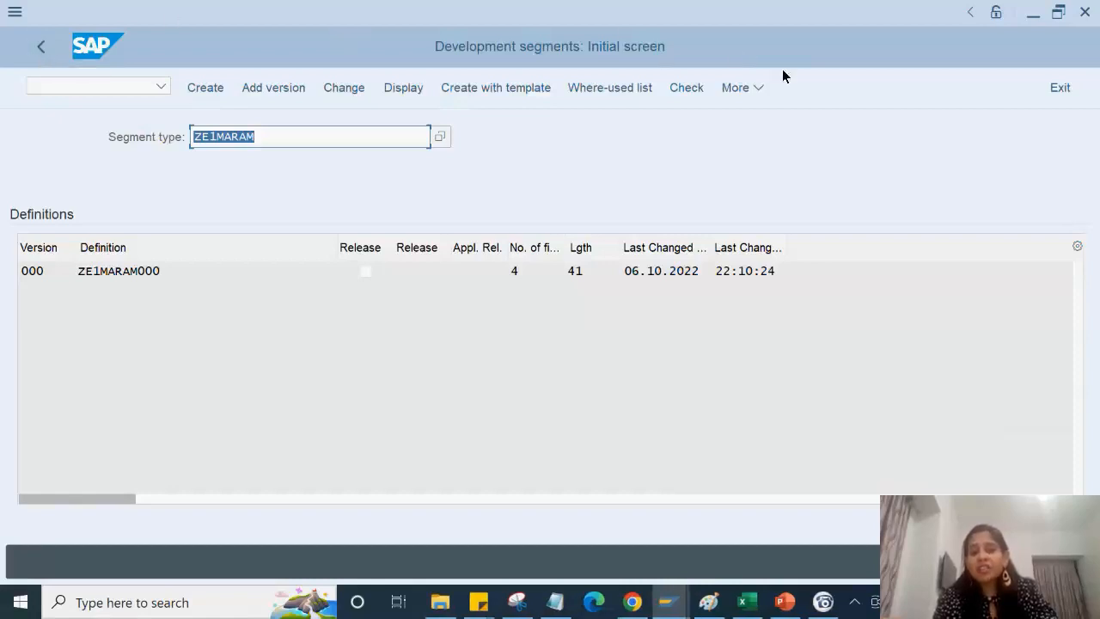
pyautogui.click(739, 88)
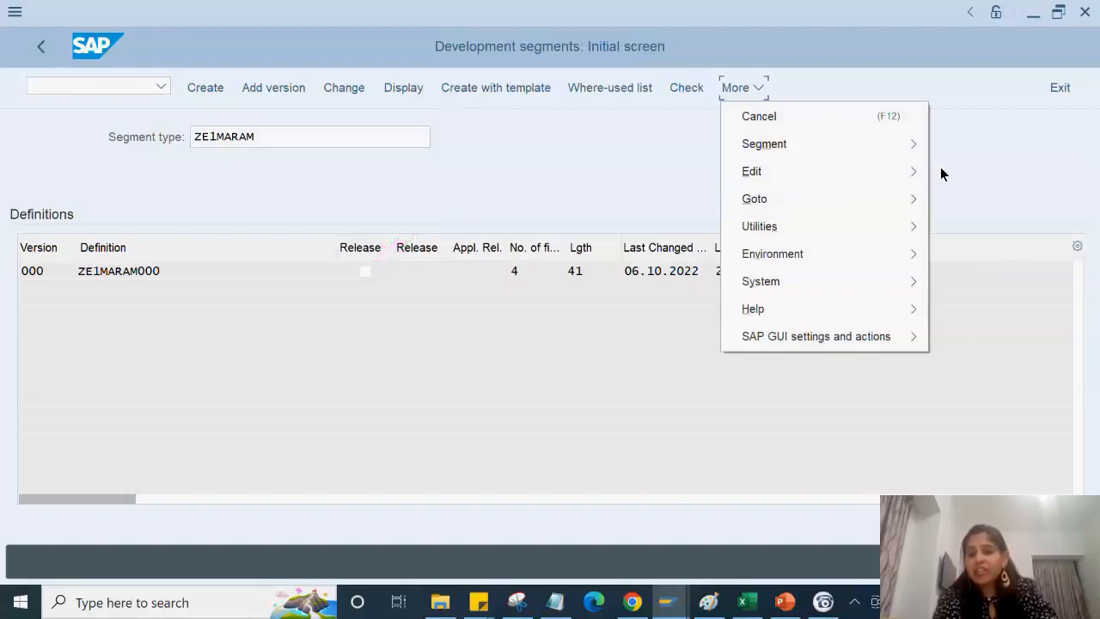
pyautogui.moveTo(752, 171)
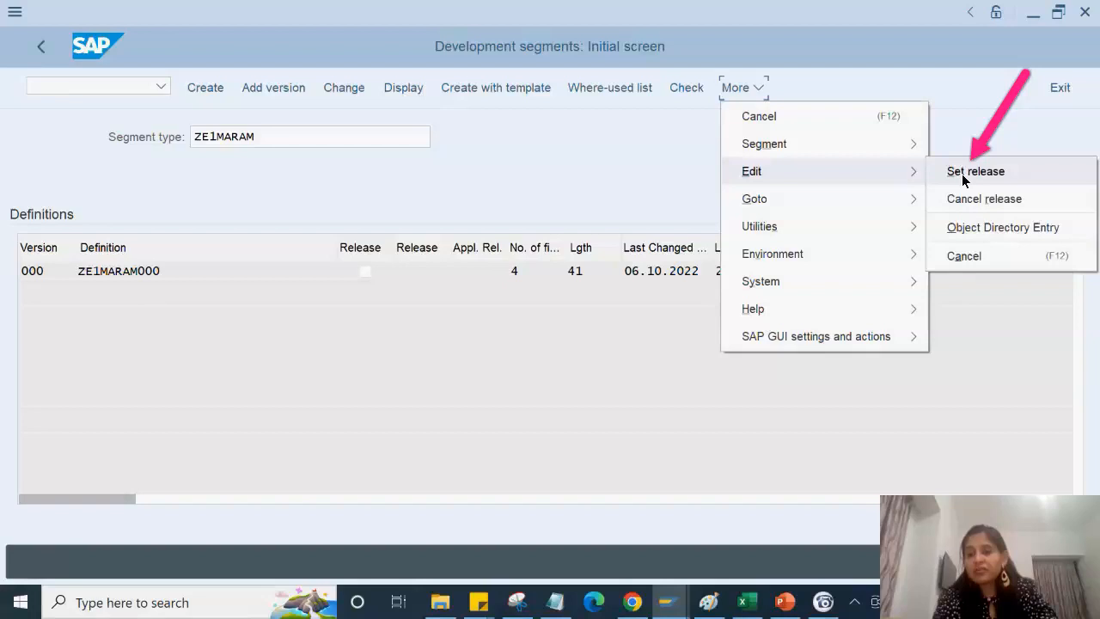
pyautogui.click(962, 174)
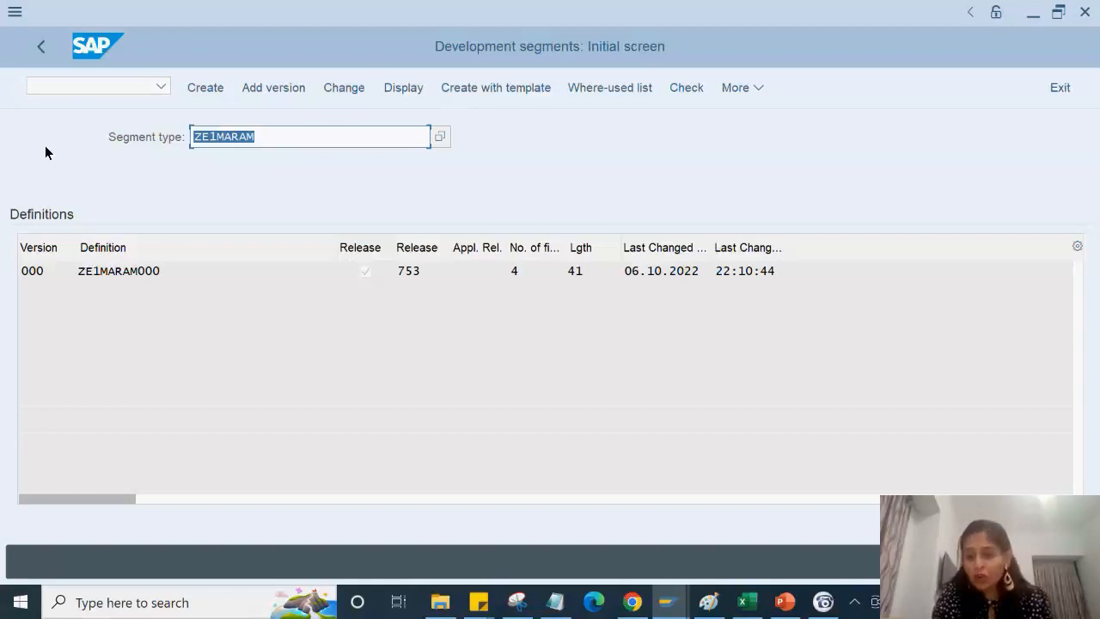
# Step: Cancel the release of ZE1MARAM000 via Edit > Cancel release and reopen it in change mode
pyautogui.click(742, 93)
pyautogui.moveTo(752, 171)
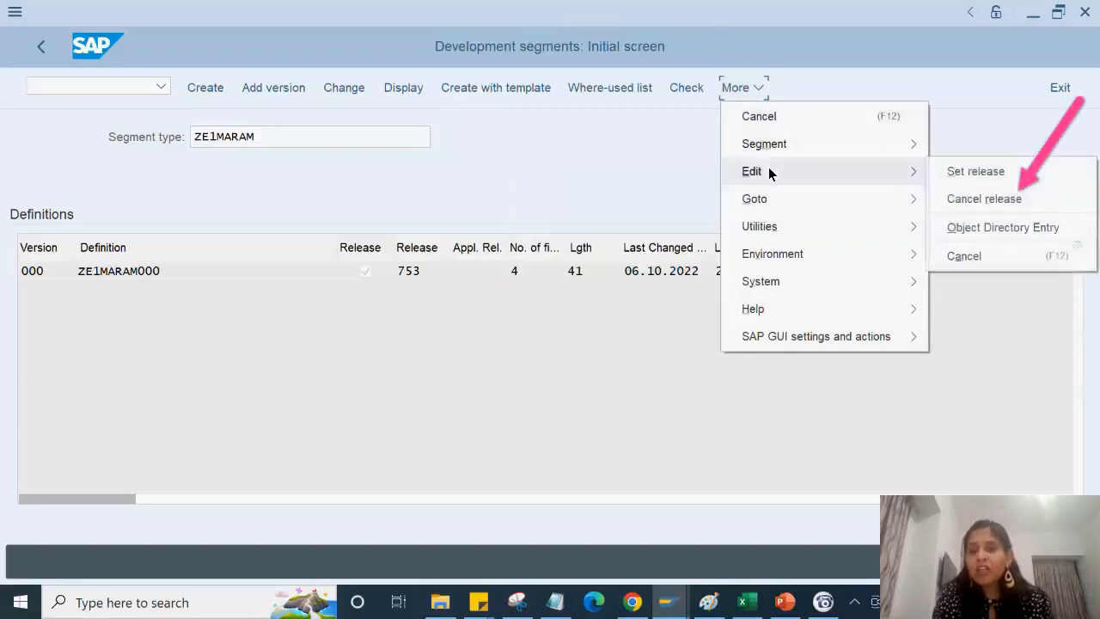
pyautogui.click(963, 199)
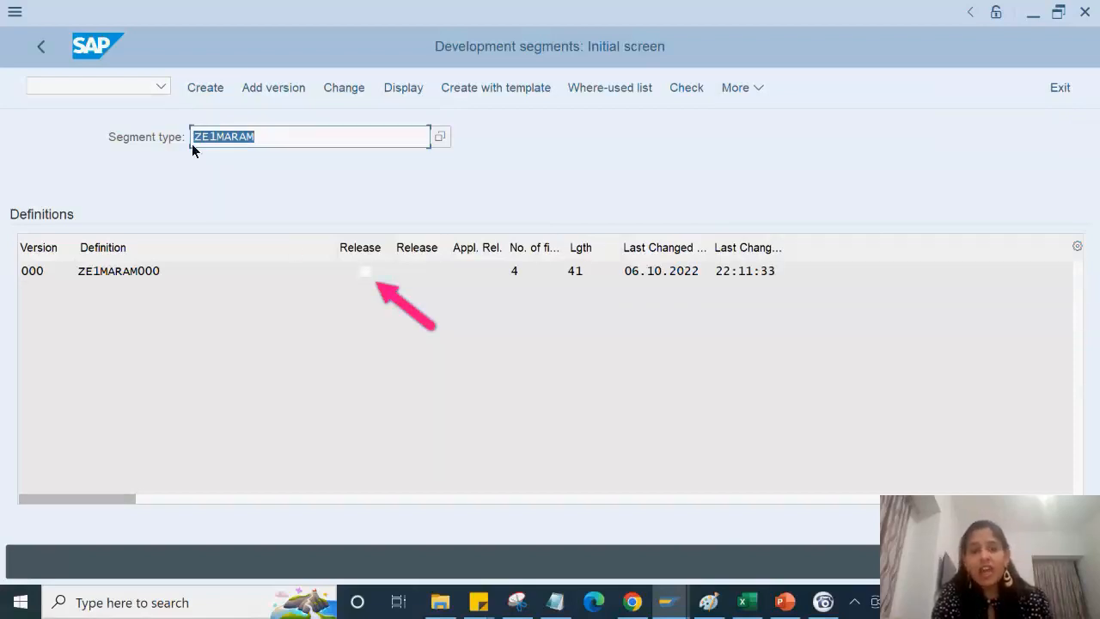
pyautogui.click(323, 89)
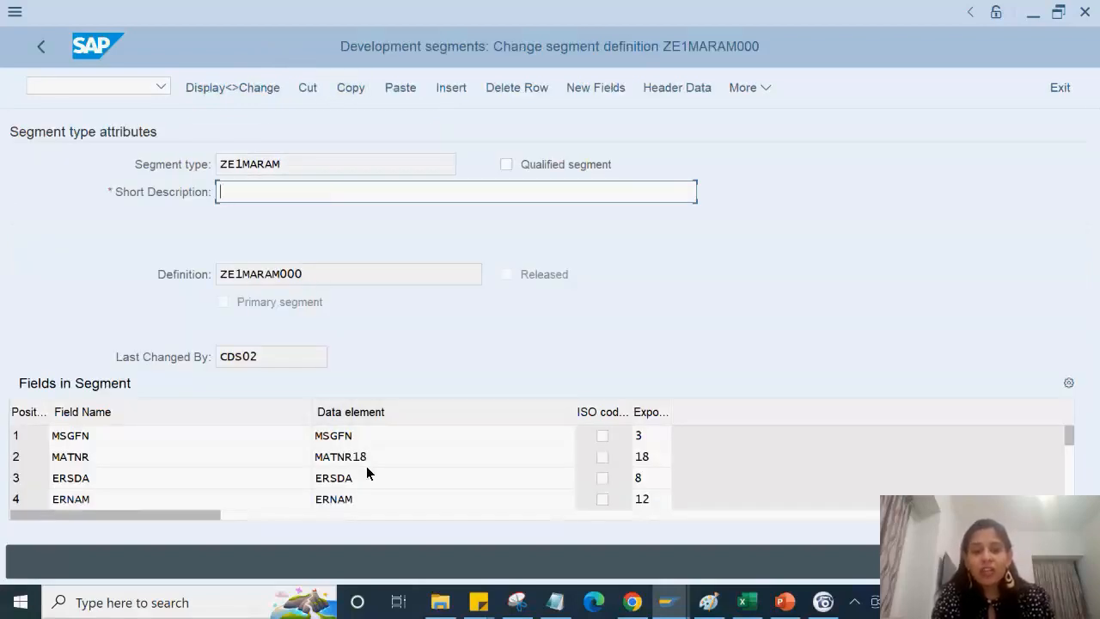
# Step: Enter the short description for ZE1MARAM and confirm the definition
pyautogui.press('Return')
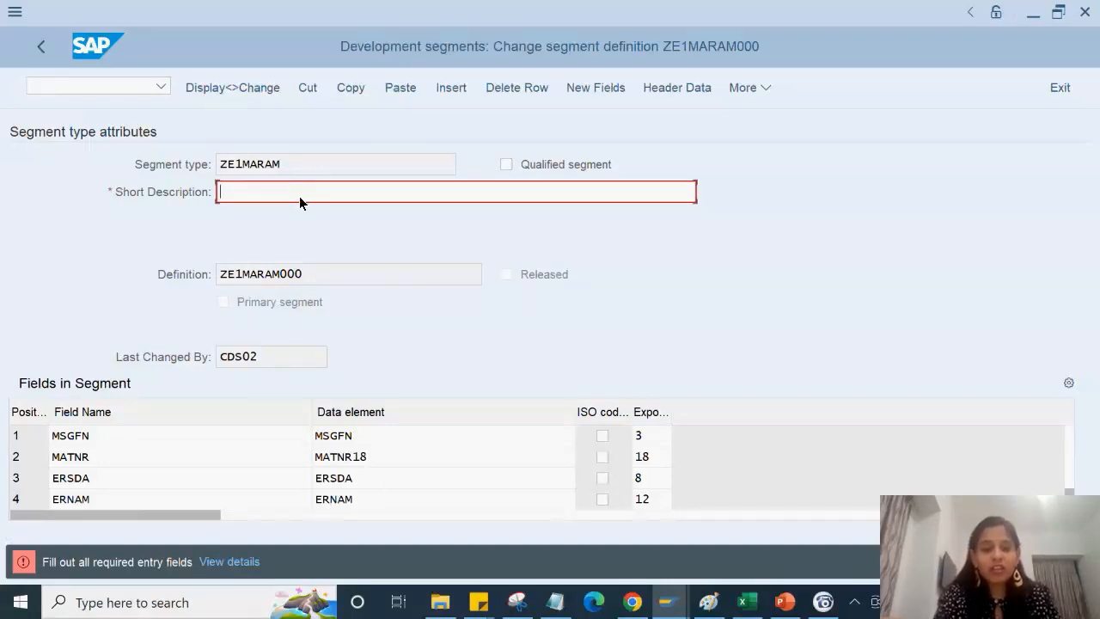
pyautogui.write('ERNSM')
pyautogui.press('BackSpace')
pyautogui.press('BackSpace')
pyautogui.write('AM')
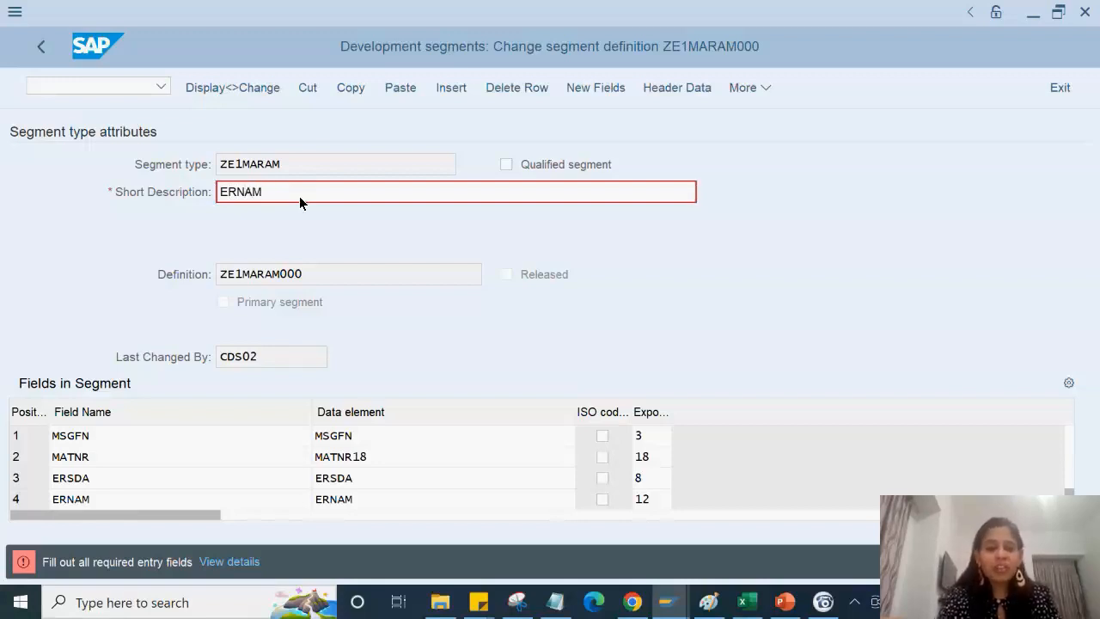
pyautogui.press('Return')
pyautogui.click(192, 497)
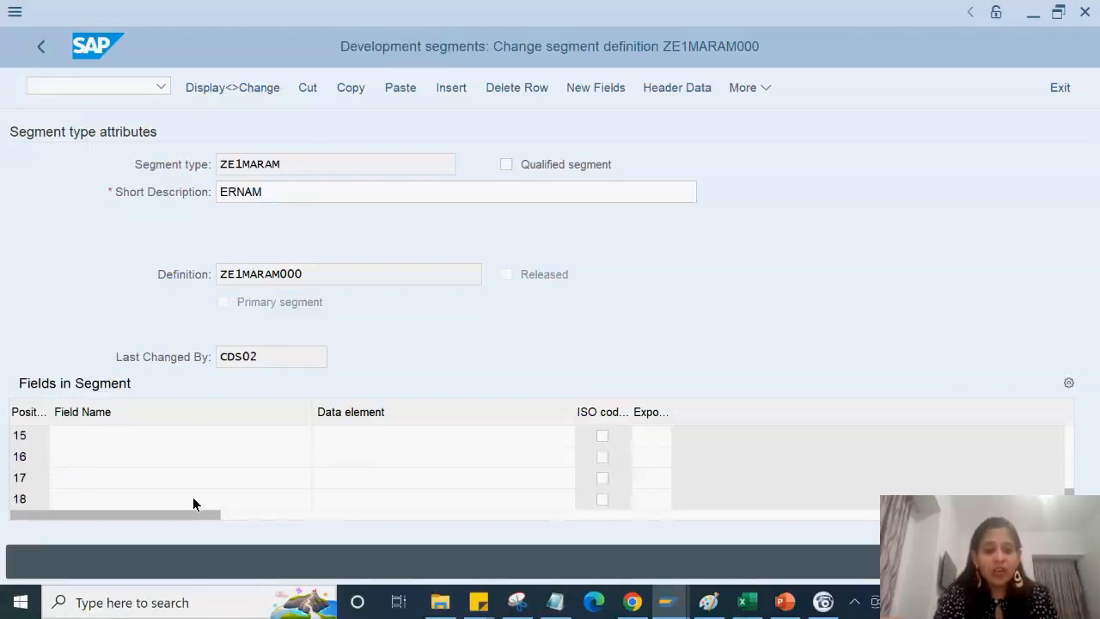
pyautogui.scroll(1, 193, 497)
pyautogui.scroll(4, 192, 497)
pyautogui.scroll(2, 193, 497)
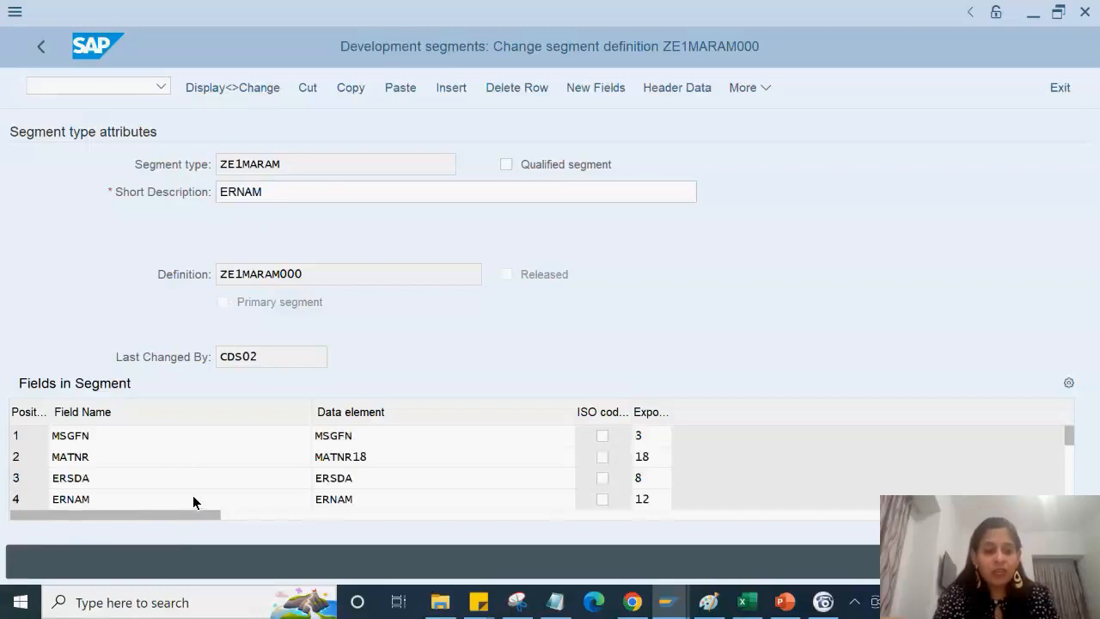
pyautogui.scroll(-1, 193, 495)
pyautogui.scroll(-3, 189, 495)
# Step: Add field MATKL with data element MATKL as row 5 and save ZE1MARAM000 as a local object
pyautogui.click(164, 437)
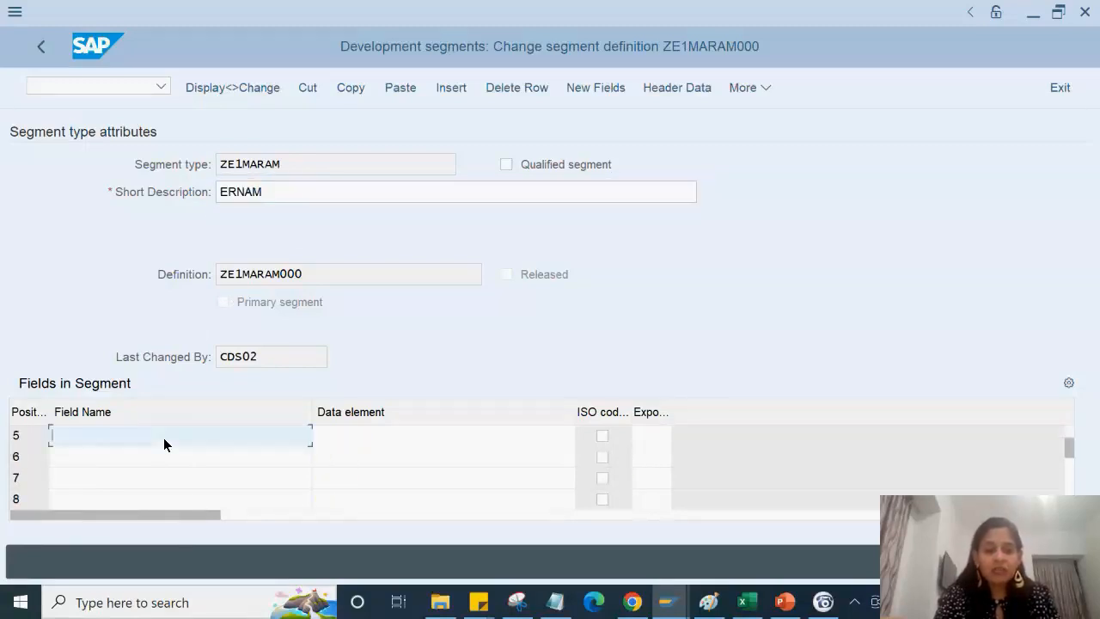
pyautogui.write('MATKL')
pyautogui.press('Tab')
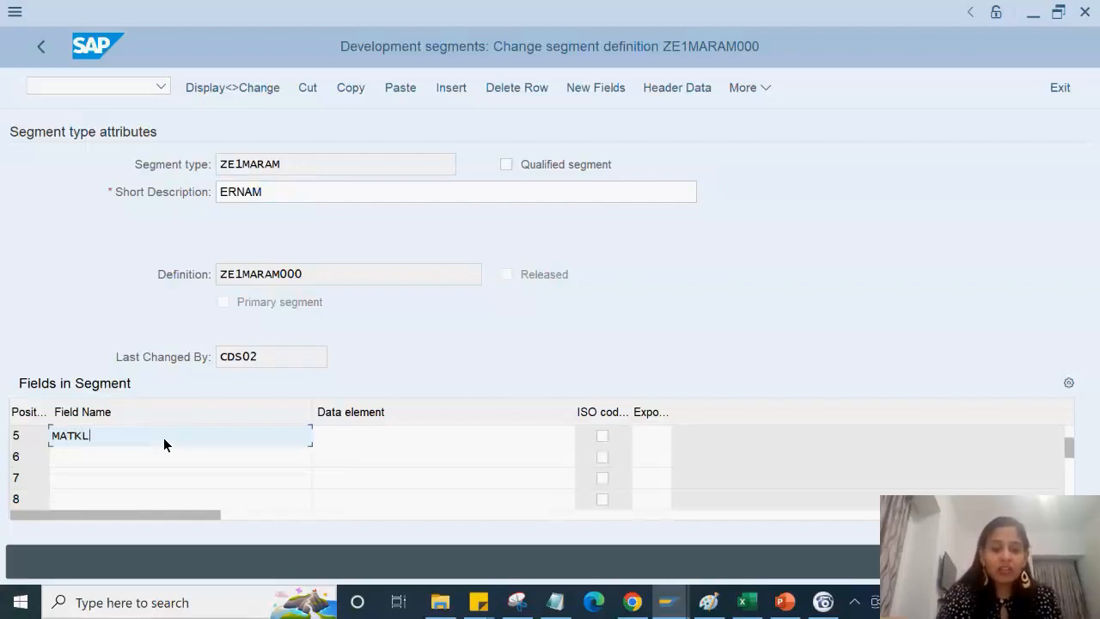
pyautogui.write('MATKL')
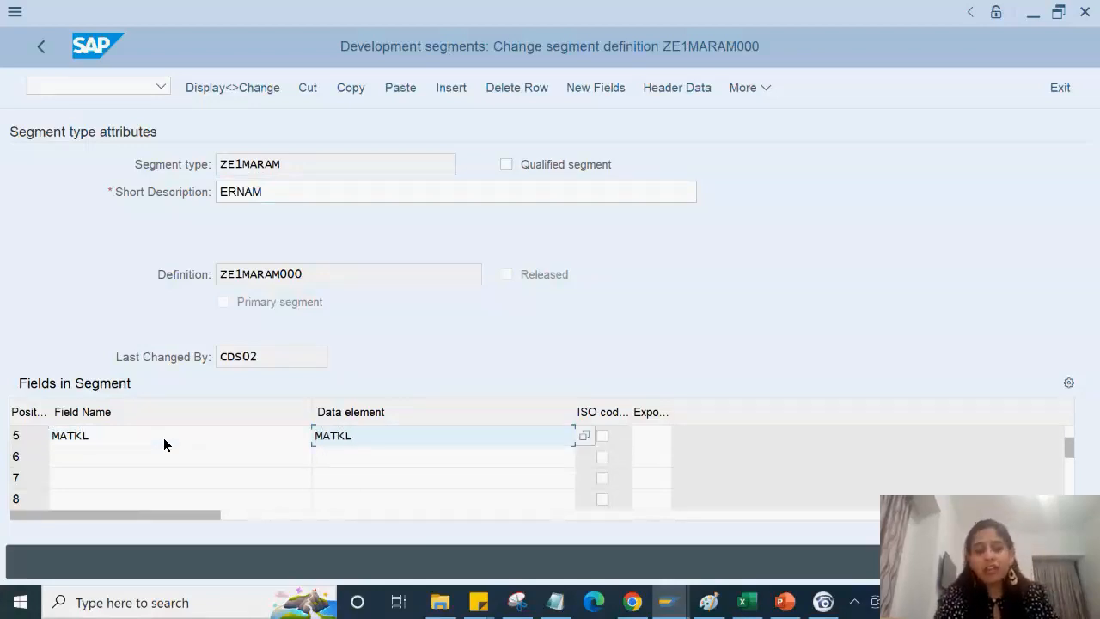
pyautogui.press('Return')
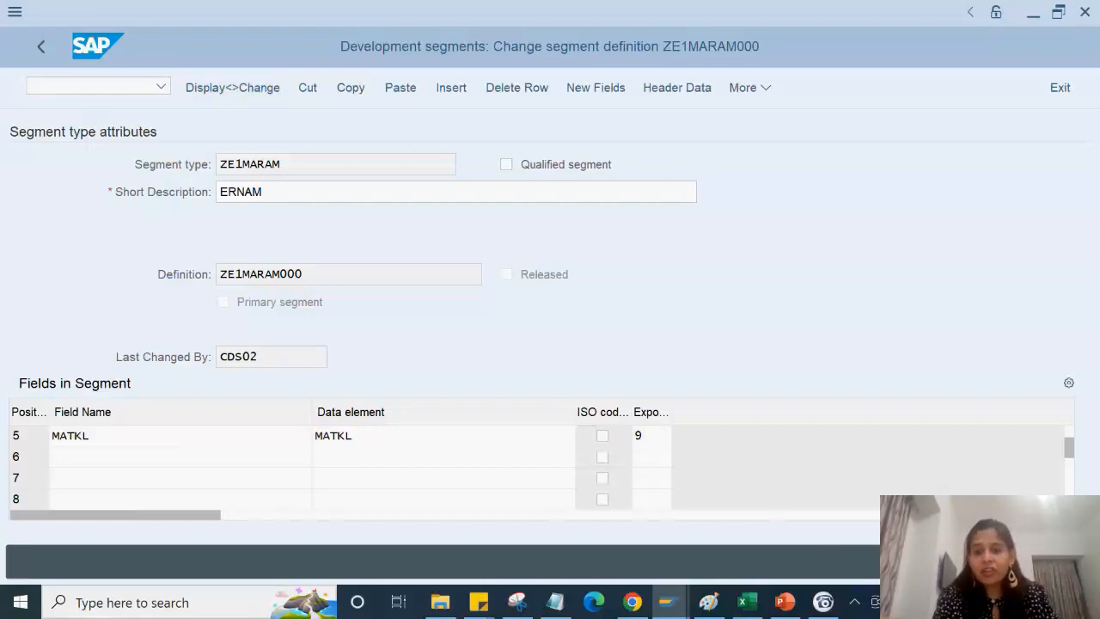
pyautogui.hotkey('ctrl', 's')
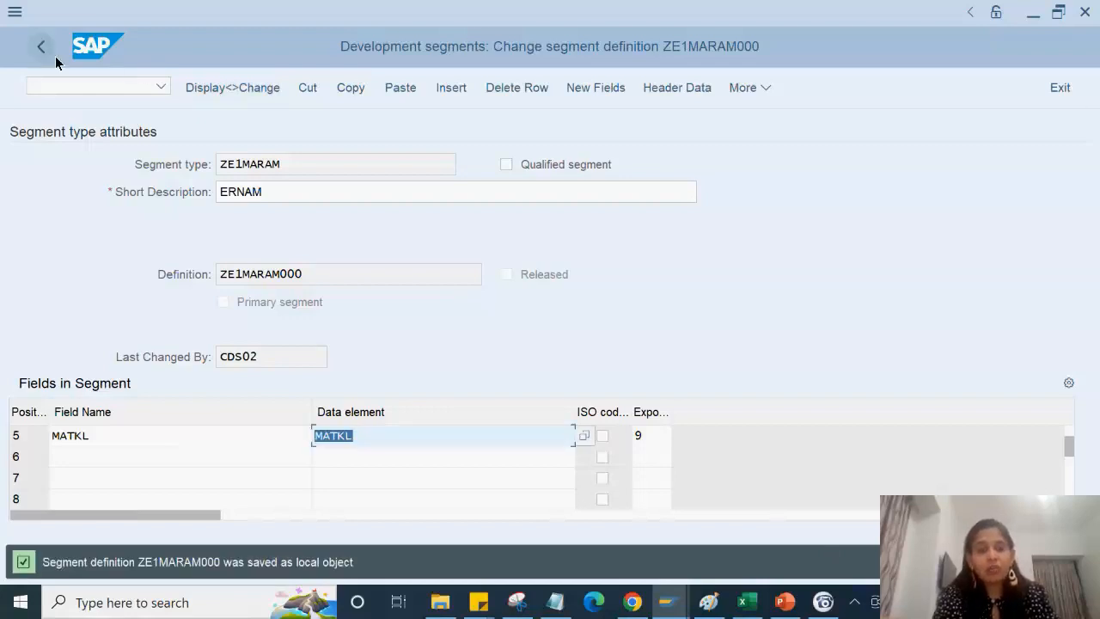
pyautogui.click(38, 51)
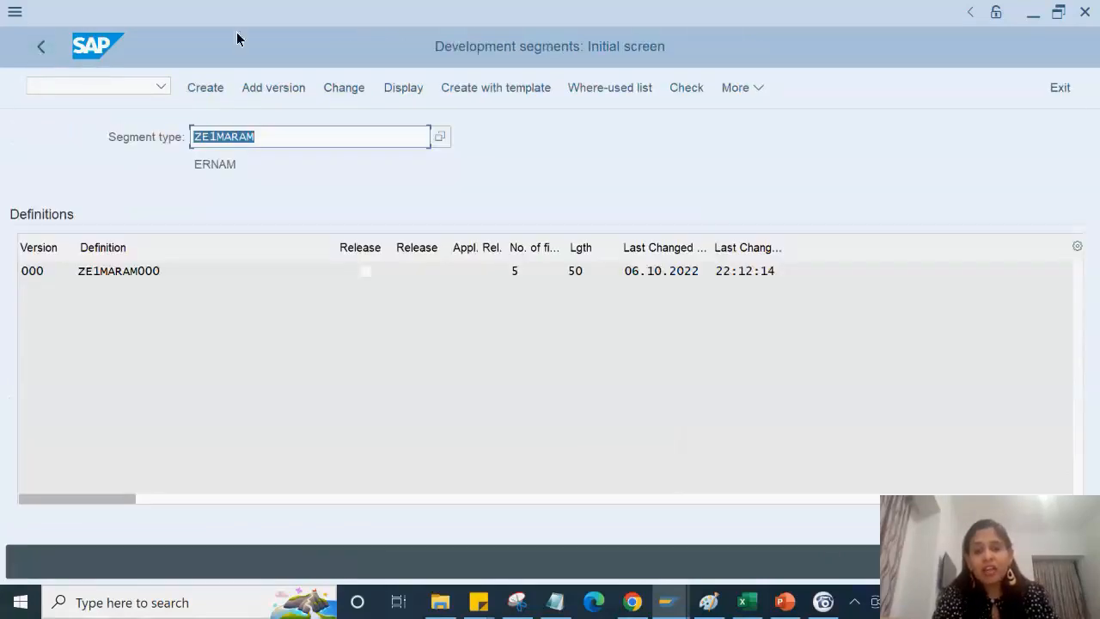
# Step: Set release for segment ZE1MARAM000 via More > Edit
pyautogui.click(734, 90)
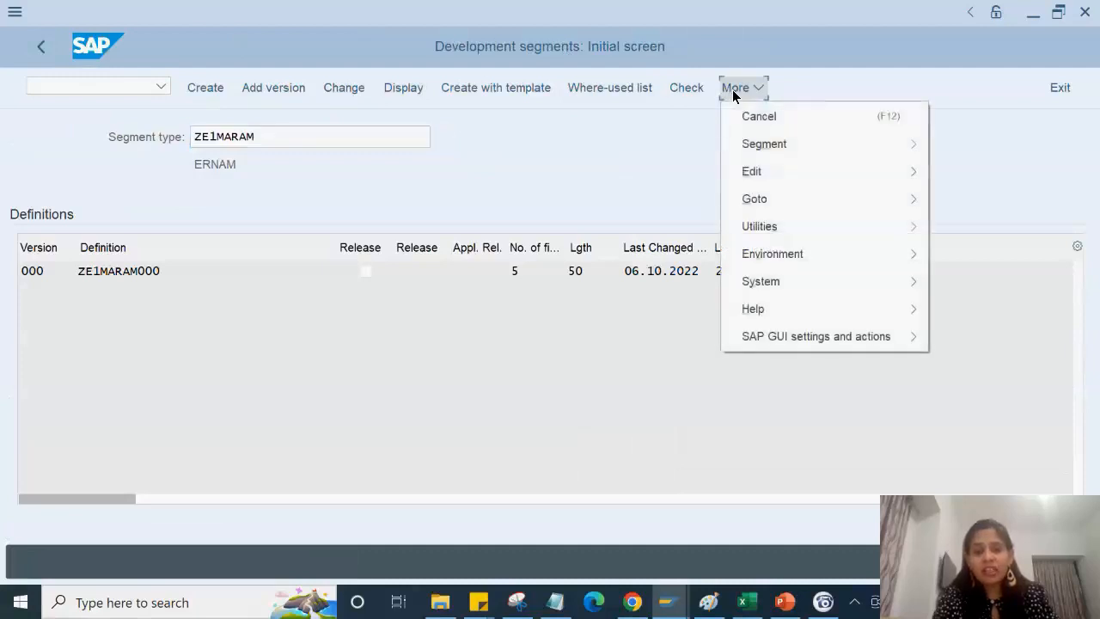
pyautogui.moveTo(752, 171)
pyautogui.click(1012, 177)
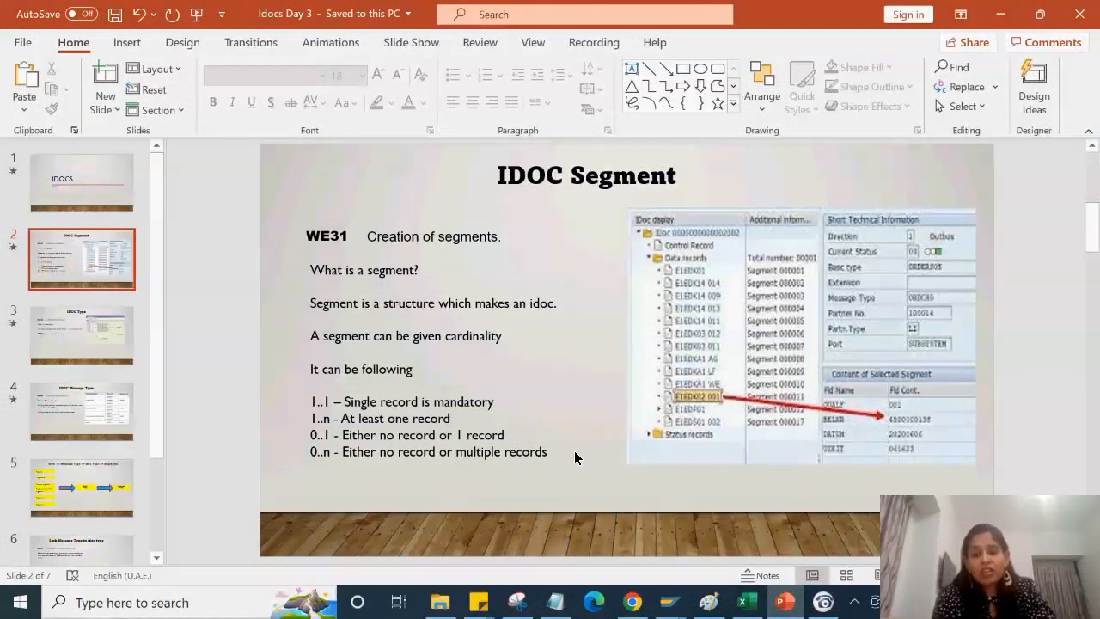
pyautogui.scroll(-1, 574, 456)
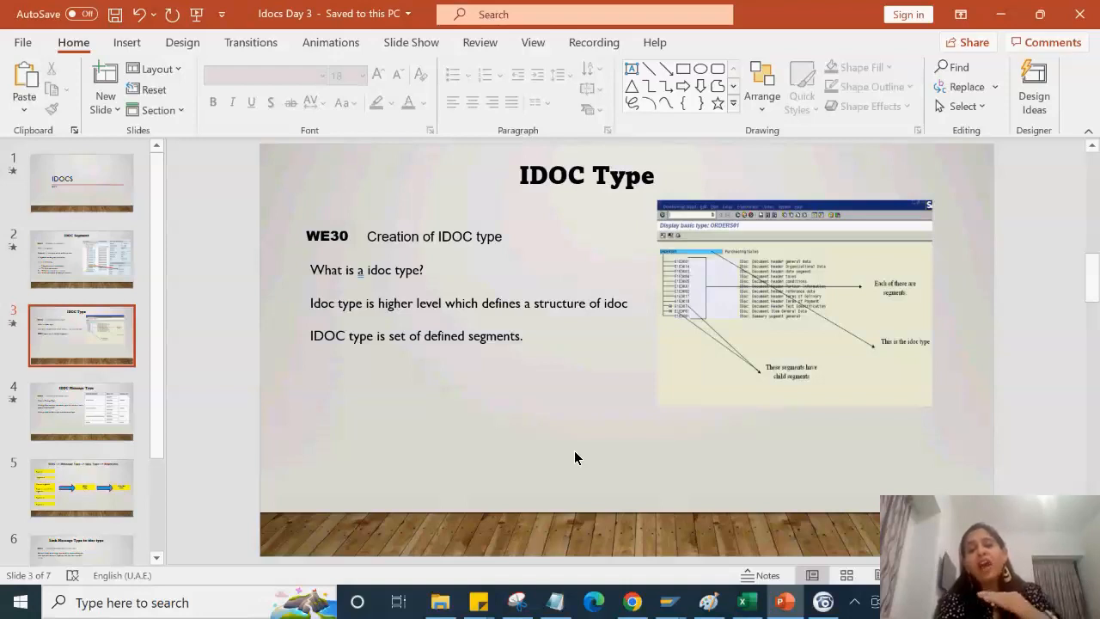
# Step: Switch from the IDOC Type slide to the SAP display of IDoc 9004
pyautogui.hotkey('alt', 'Tab')
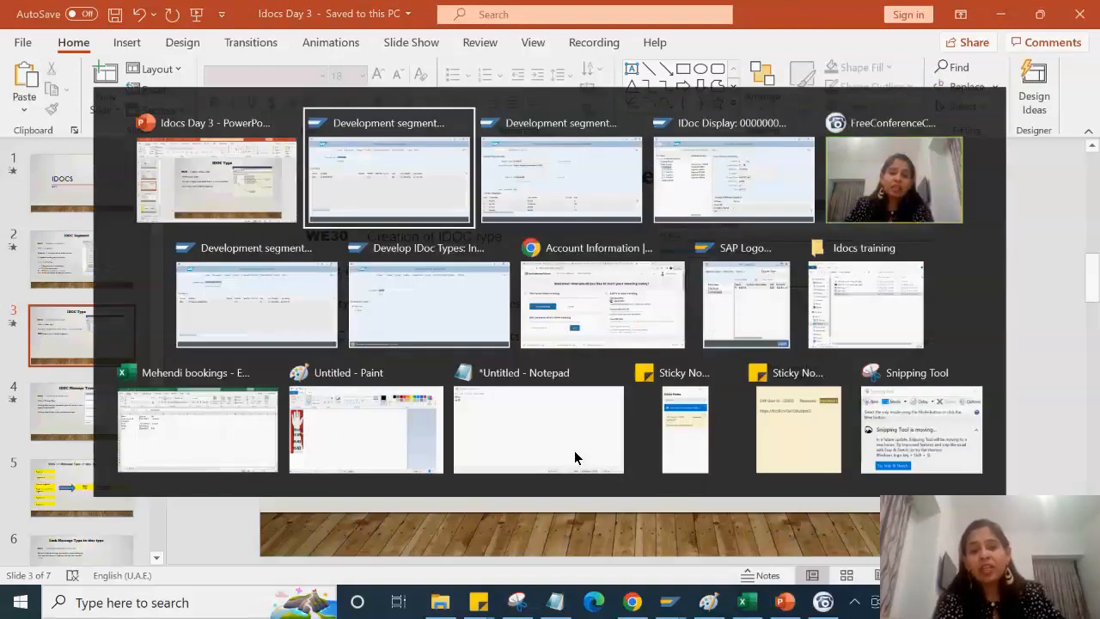
pyautogui.hotkey('alt', 'Tab')
pyautogui.hotkey('alt', 'Tab')
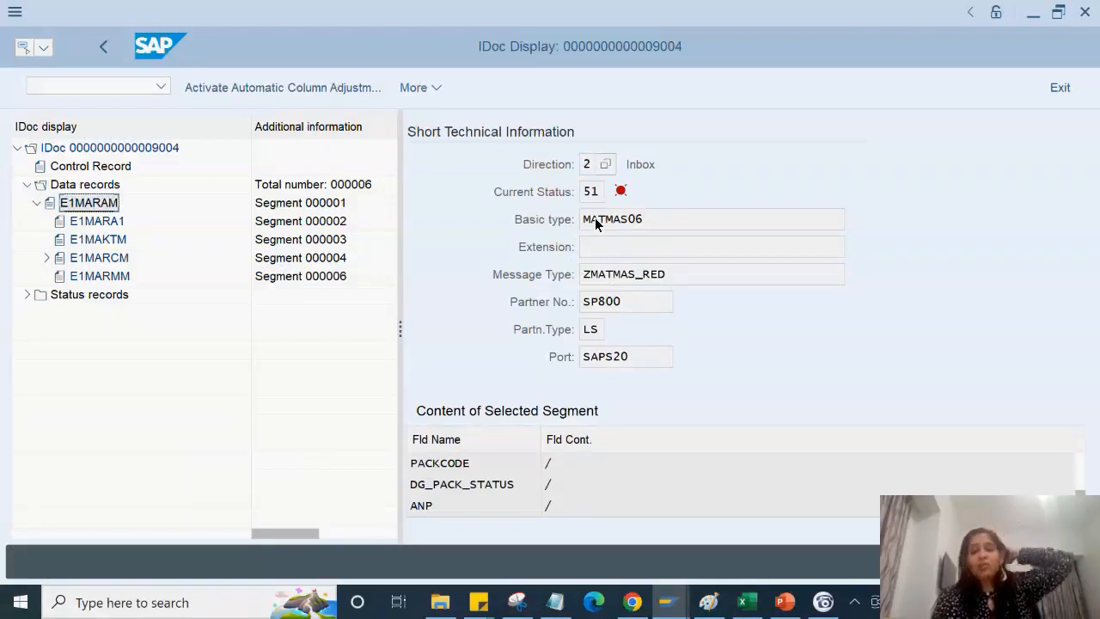
pyautogui.click(659, 274)
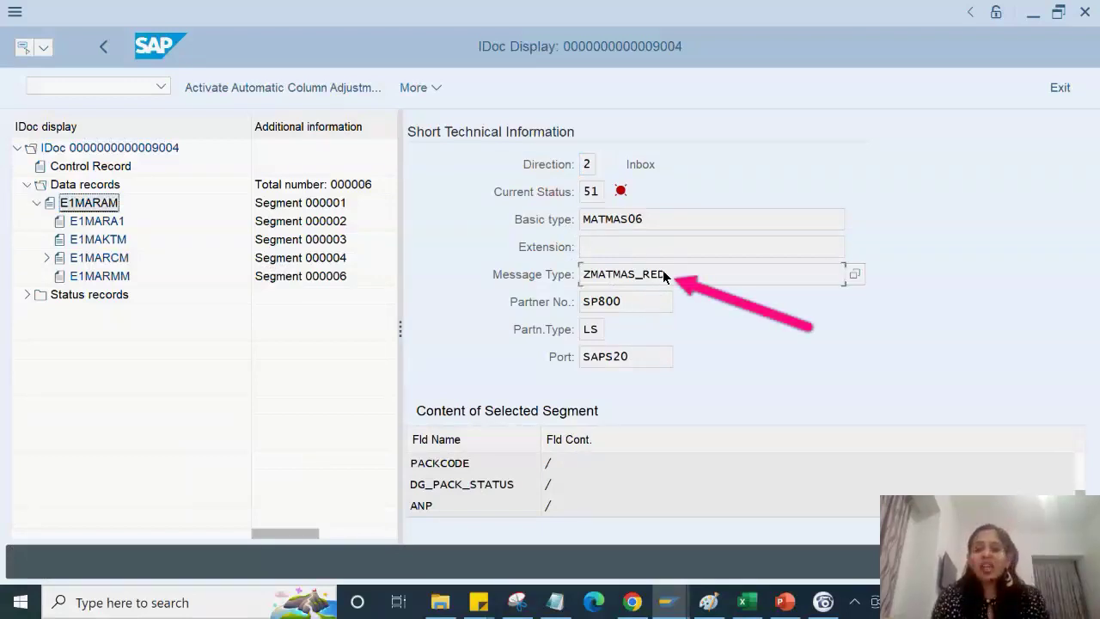
pyautogui.click(626, 225)
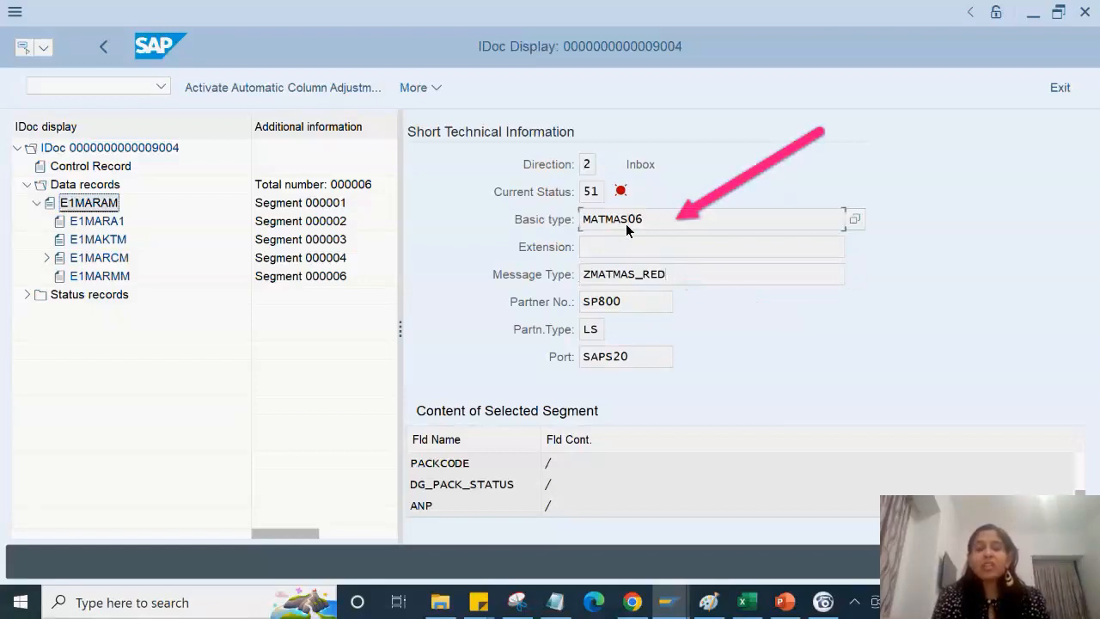
pyautogui.doubleClick(129, 151)
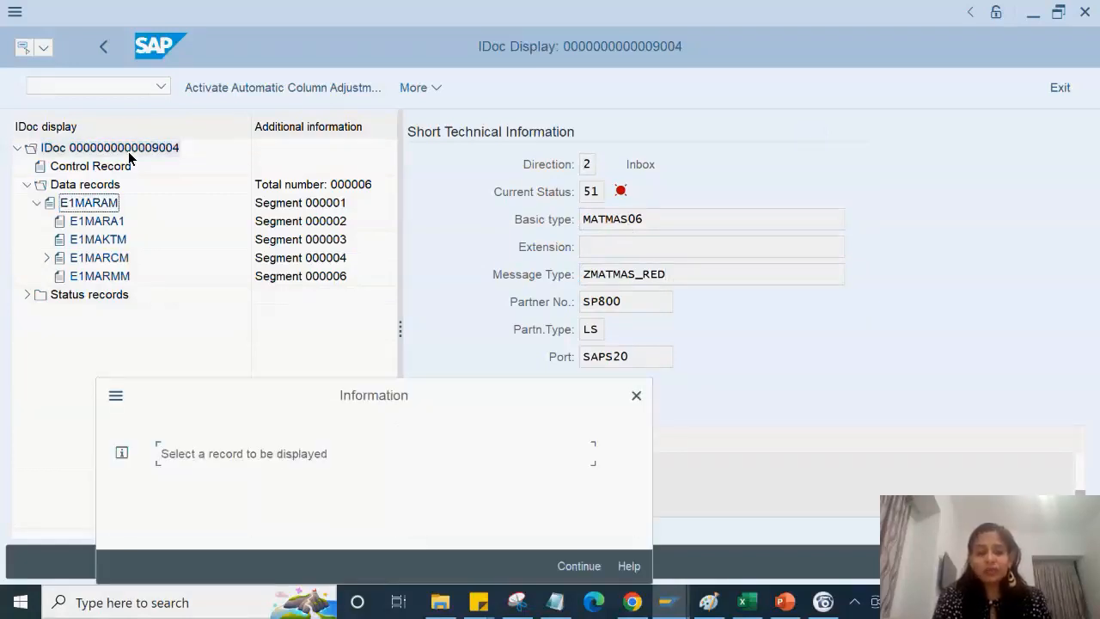
pyautogui.press('Return')
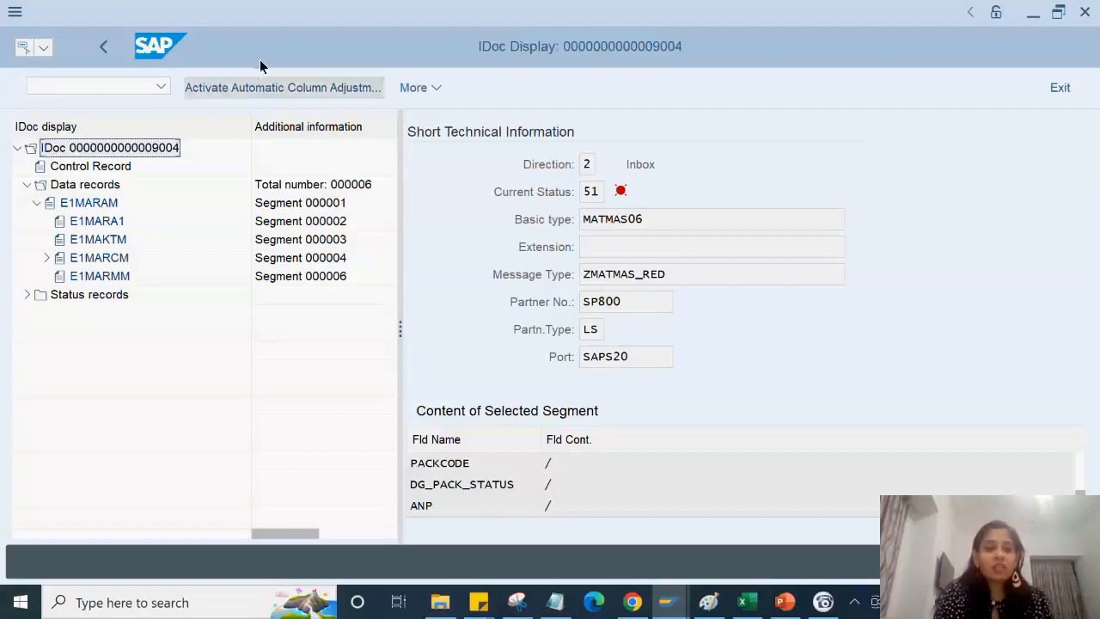
pyautogui.click(99, 51)
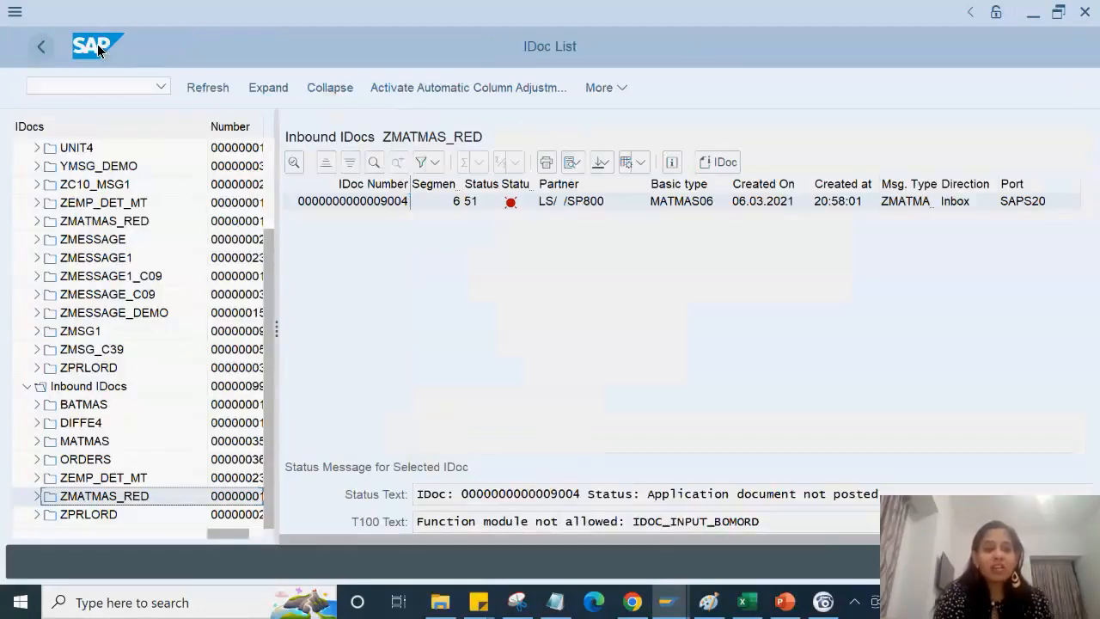
pyautogui.scroll(3, 101, 342)
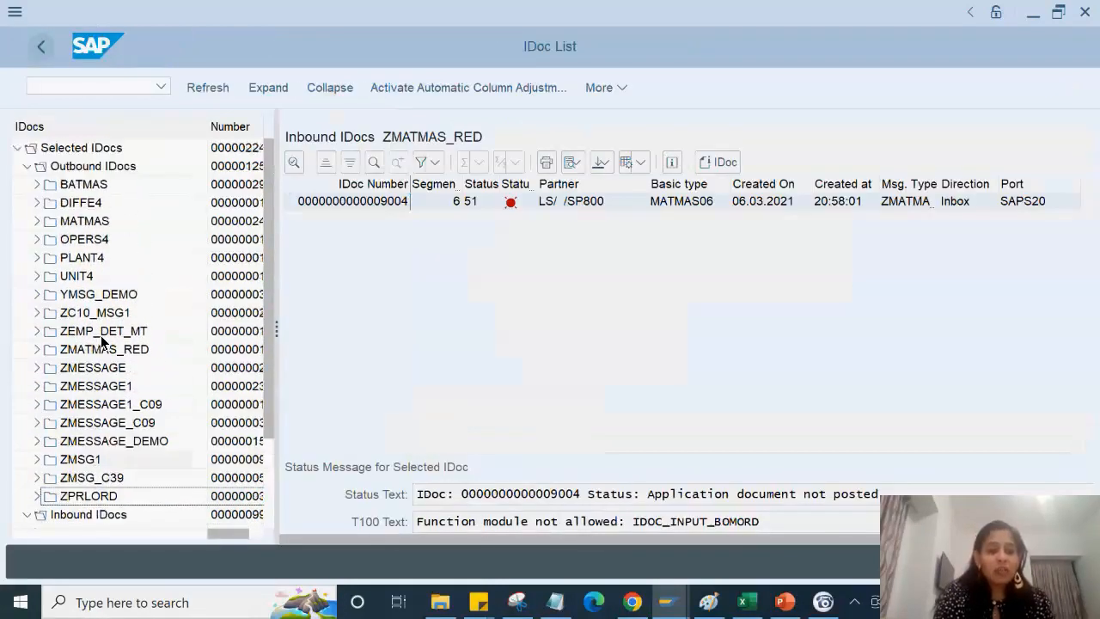
pyautogui.click(37, 222)
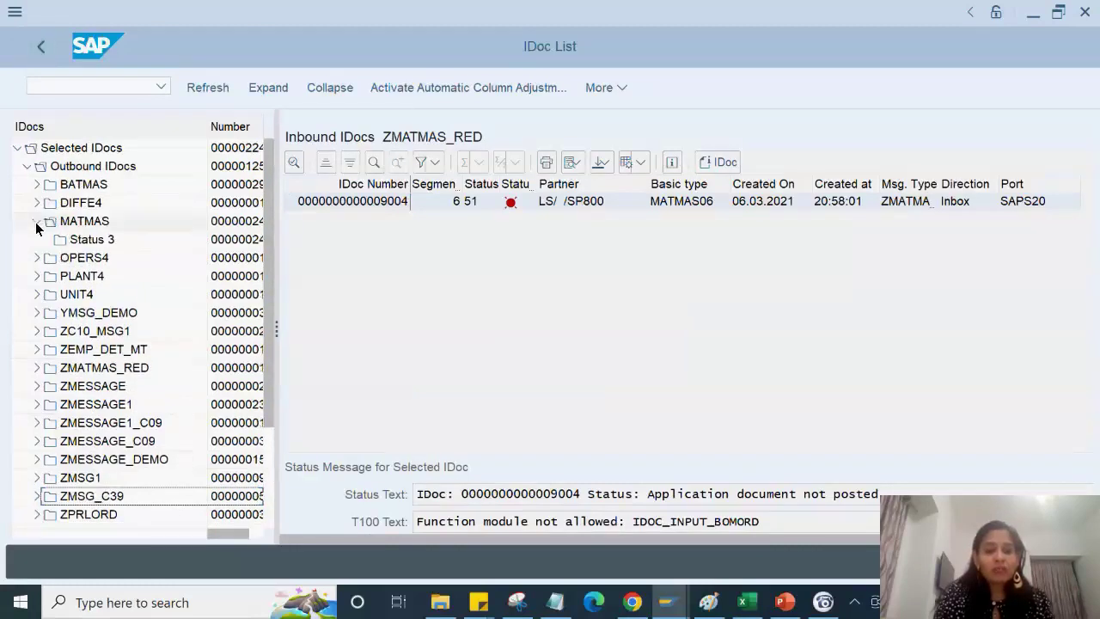
pyautogui.click(80, 241)
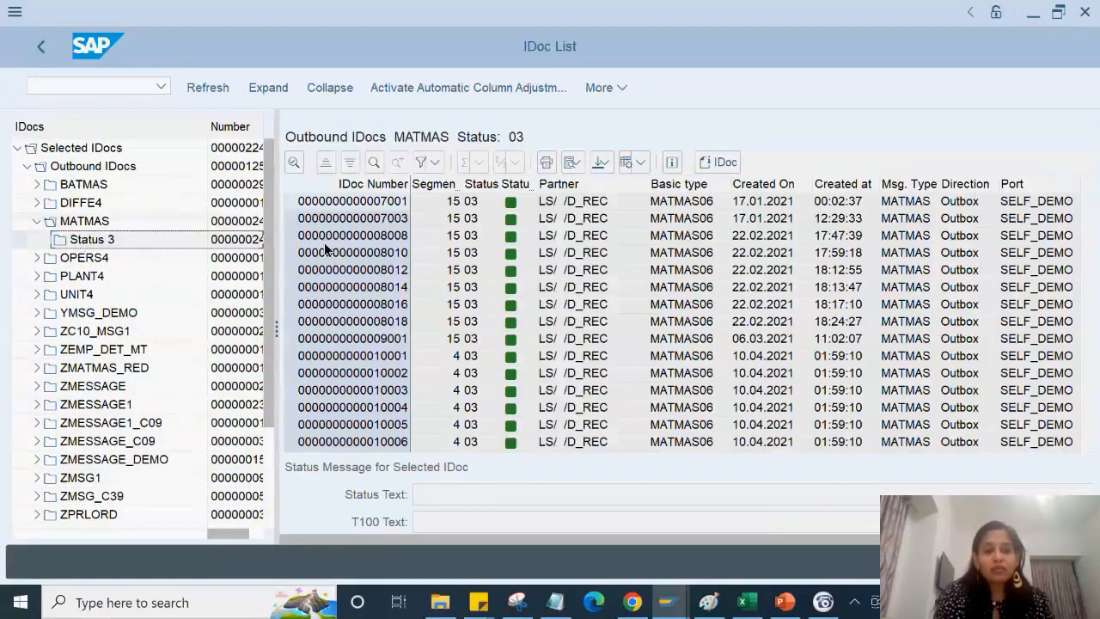
pyautogui.doubleClick(322, 222)
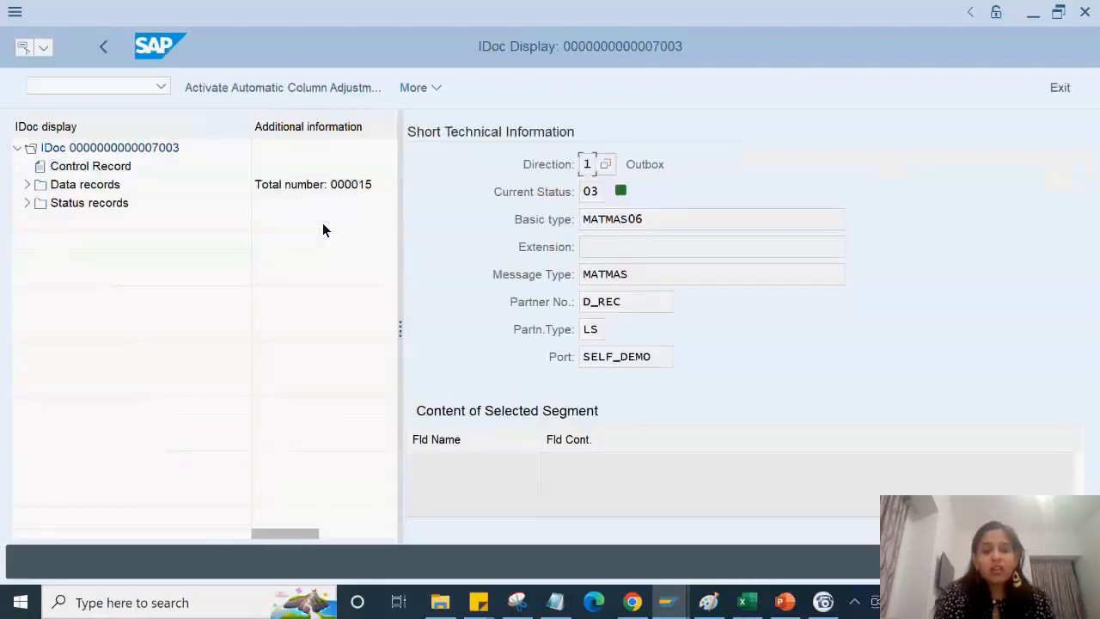
pyautogui.click(668, 211)
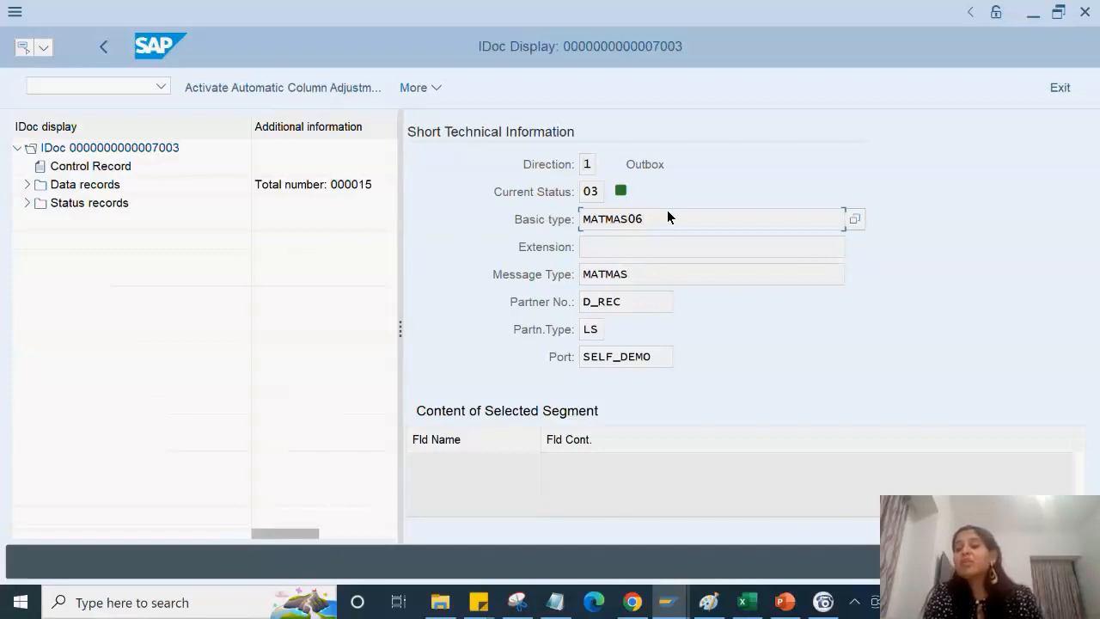
# Step: Switch over to the PowerPoint presentation
pyautogui.hotkey('alt', 'Tab')
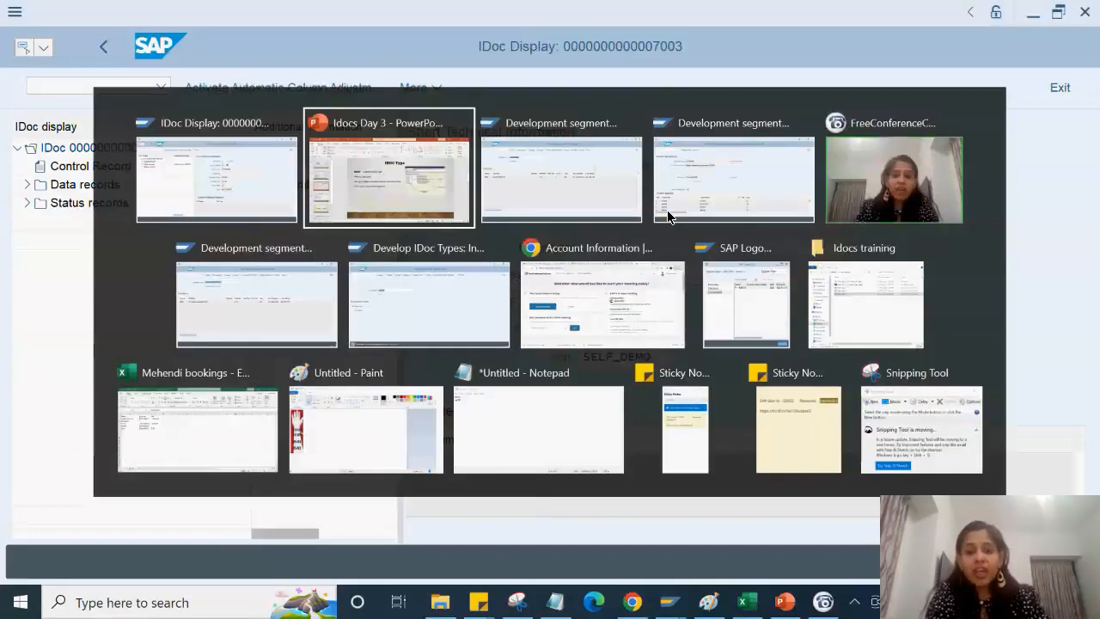
pyautogui.hotkey('alt', 'Tab')
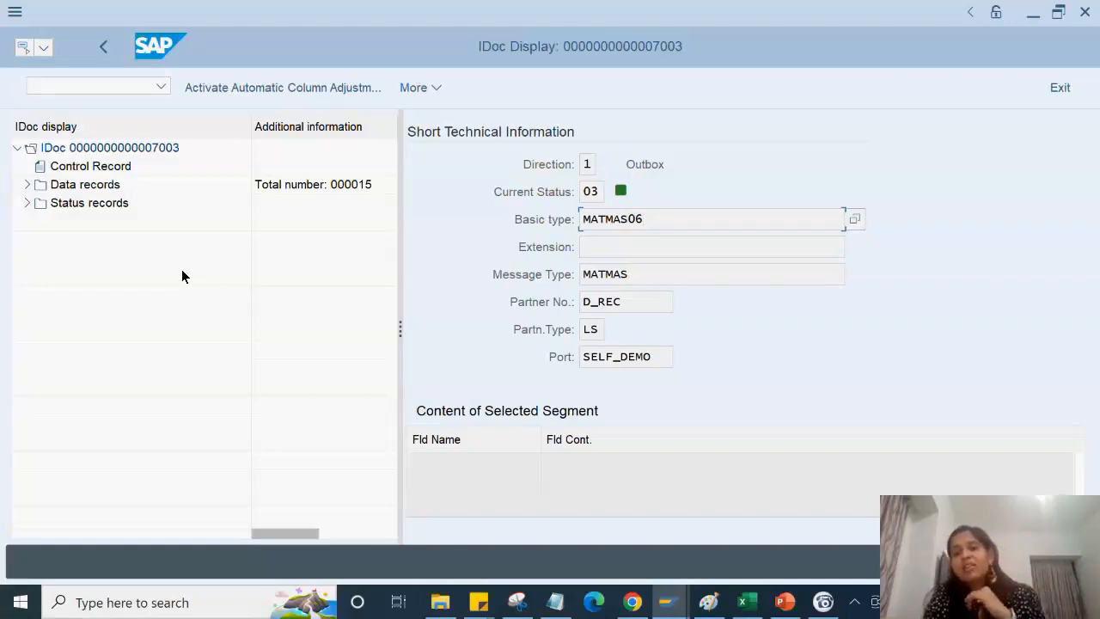
# Step: Present slide 5 linking segments to IDoc type and message type, then return to SAP
pyautogui.hotkey('alt', 'Tab')
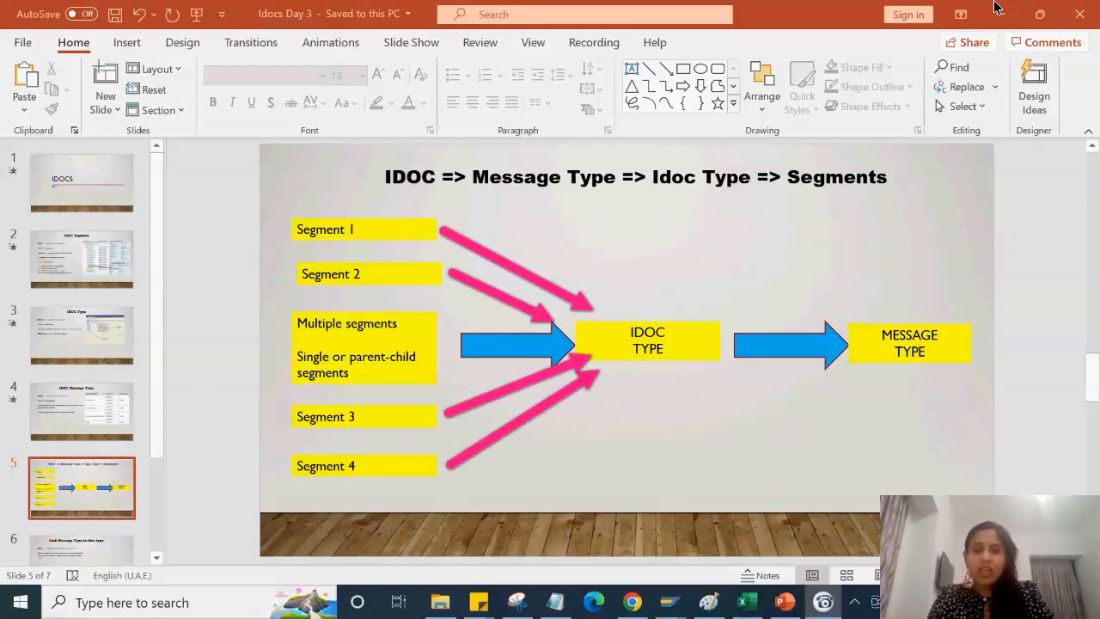
pyautogui.hotkey('alt', 'Tab')
pyautogui.press('Tab')
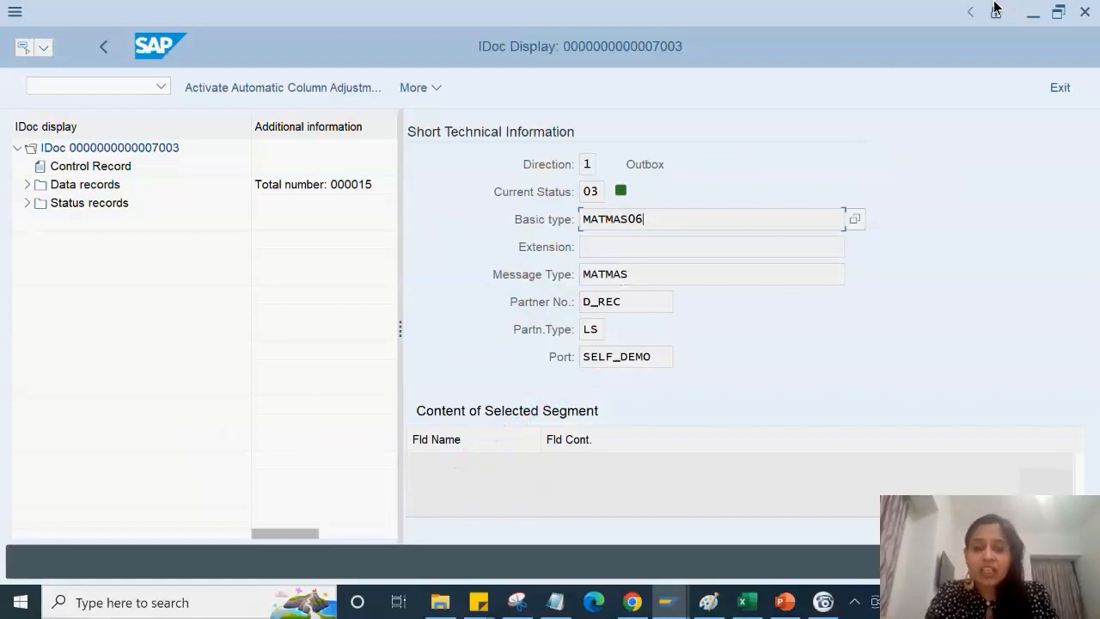
# Step: Leave the IDoc display and go to the WE30 IDoc type development screen, glancing at the slides
pyautogui.click(103, 47)
pyautogui.click(77, 81)
pyautogui.write('/nwe30')
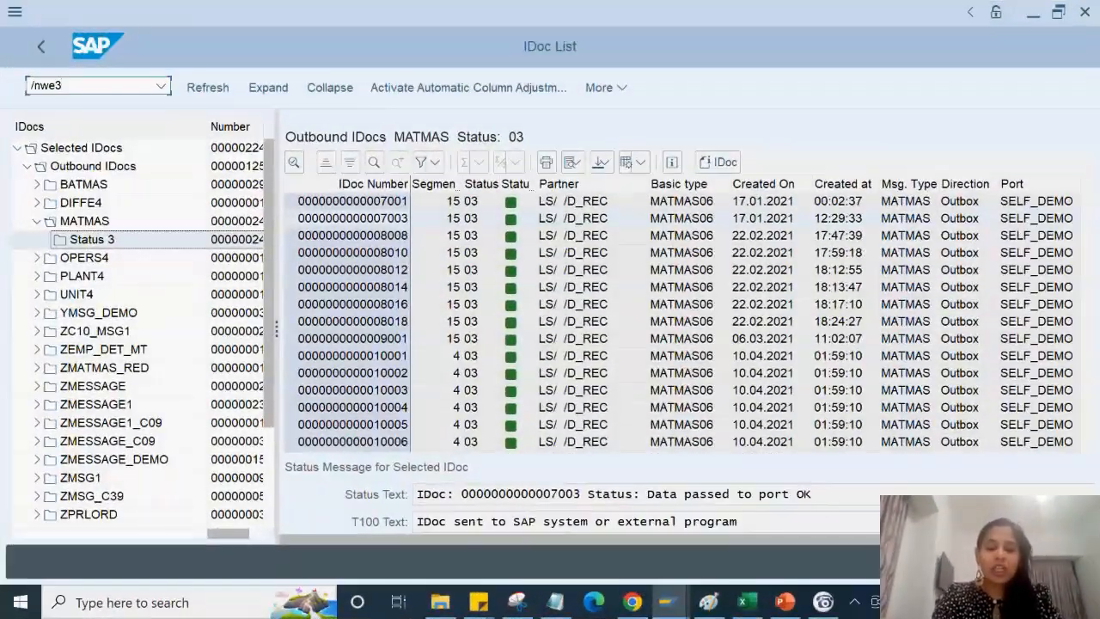
pyautogui.press('Return')
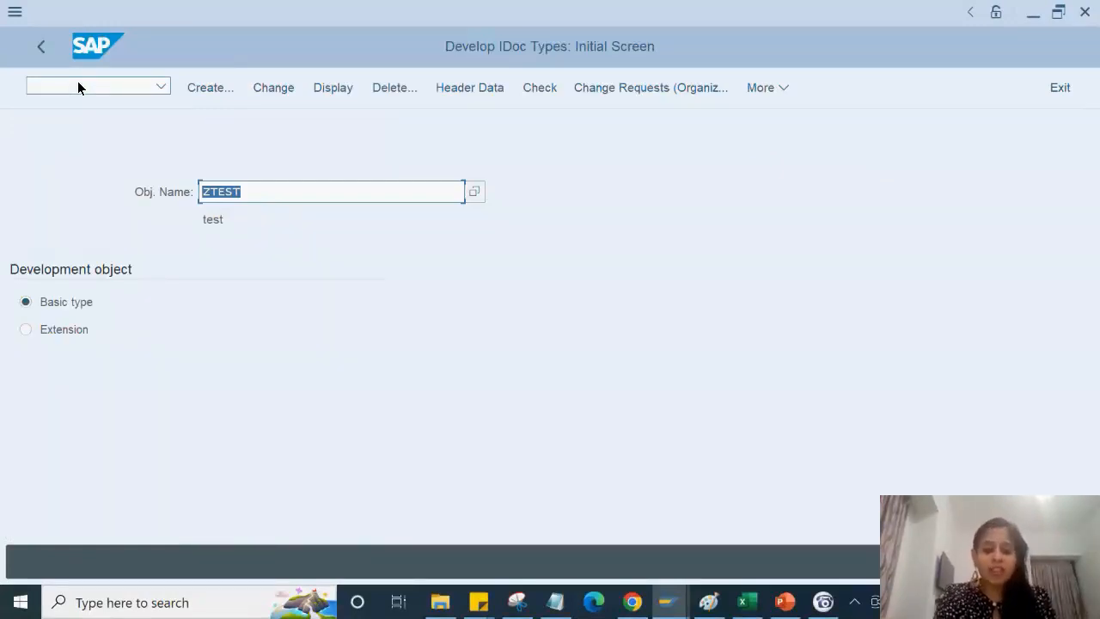
pyautogui.hotkey('alt', 'Tab')
pyautogui.hotkey('alt', 'Tab')
pyautogui.press('Tab')
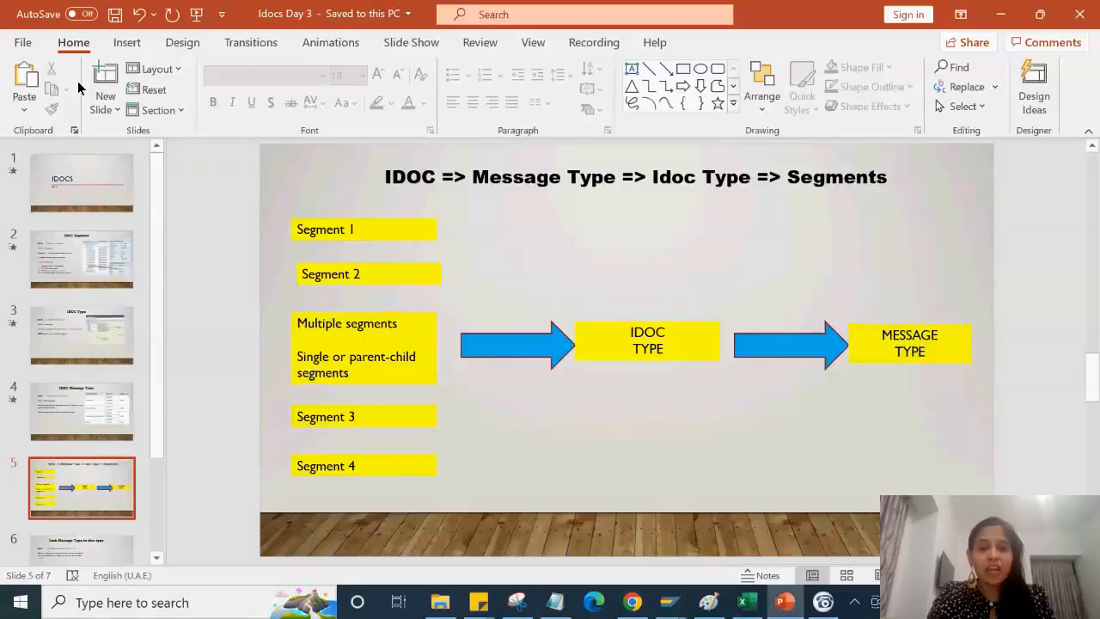
pyautogui.hotkey('alt', 'Tab')
pyautogui.hotkey('alt', 'Tab')
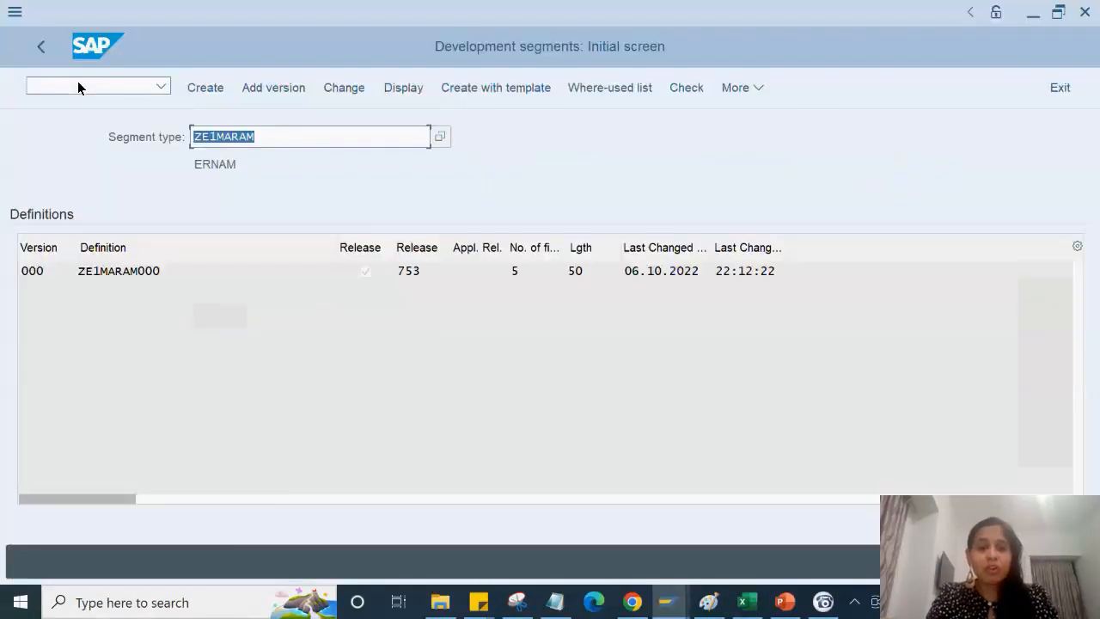
pyautogui.hotkey('alt', 'Tab')
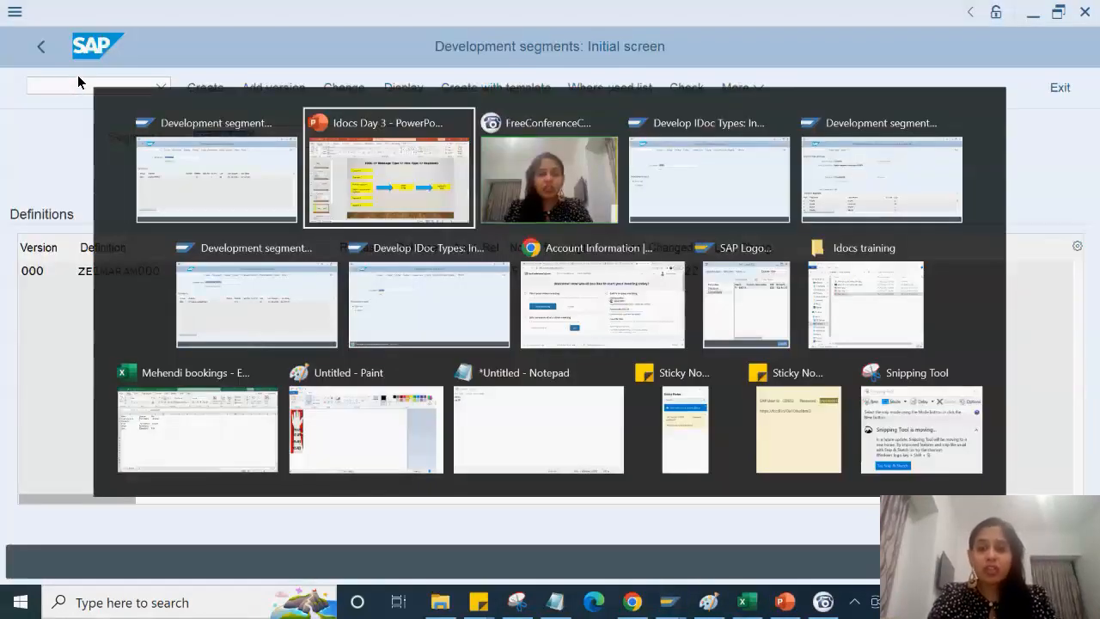
pyautogui.press('Tab')
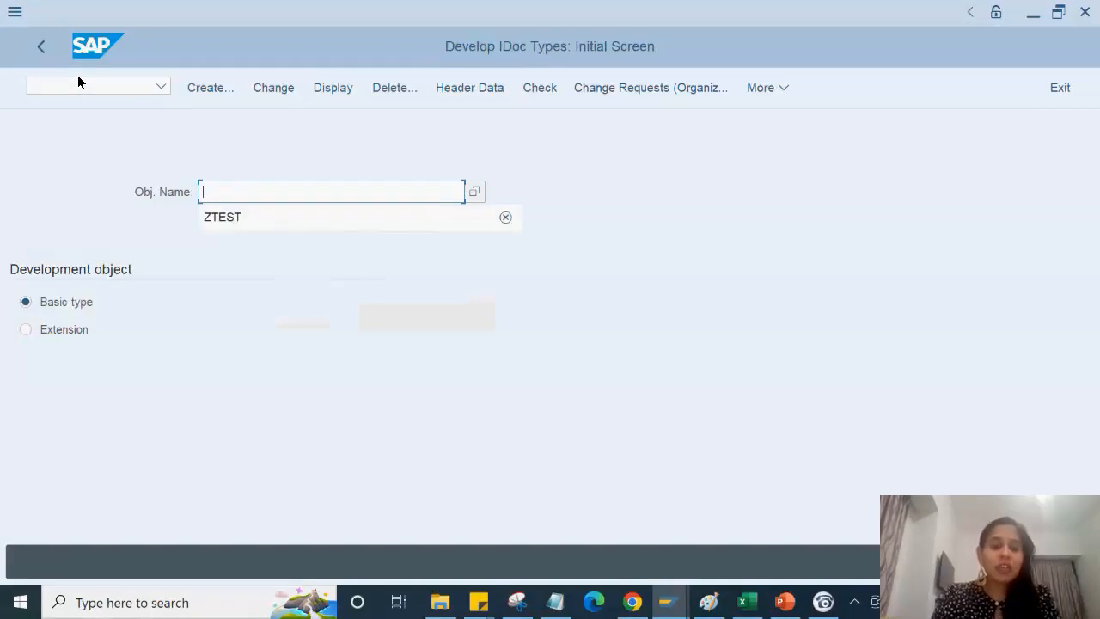
pyautogui.write('MATMAS')
# Step: Enter MATMAS06 as the basic type object name and confirm
pyautogui.press('Return')
pyautogui.press('End')
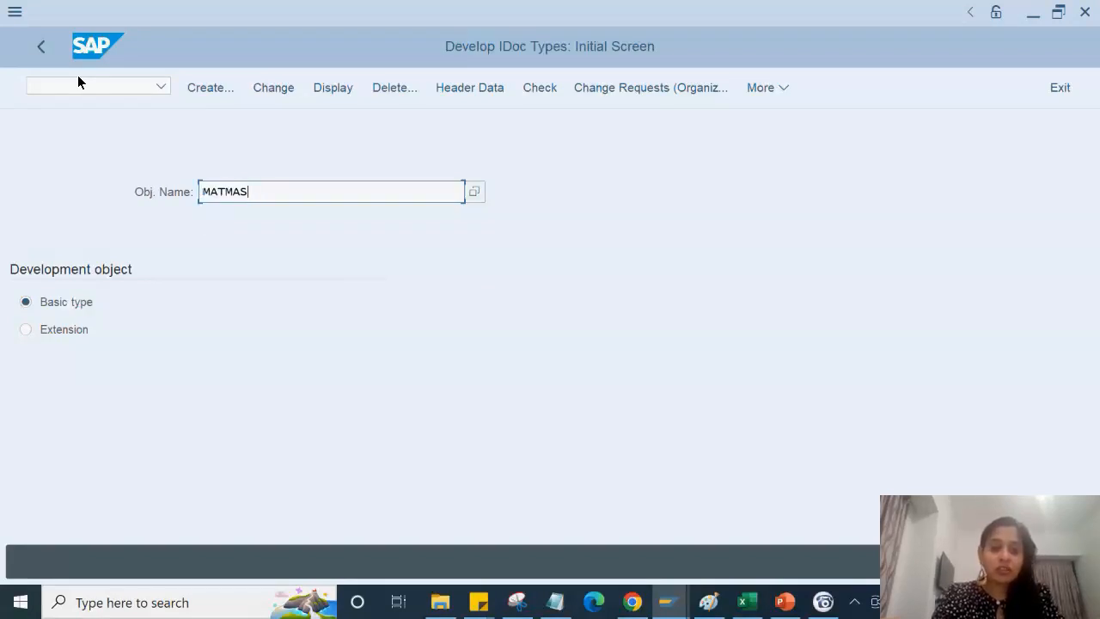
pyautogui.write('06')
pyautogui.press('Return')
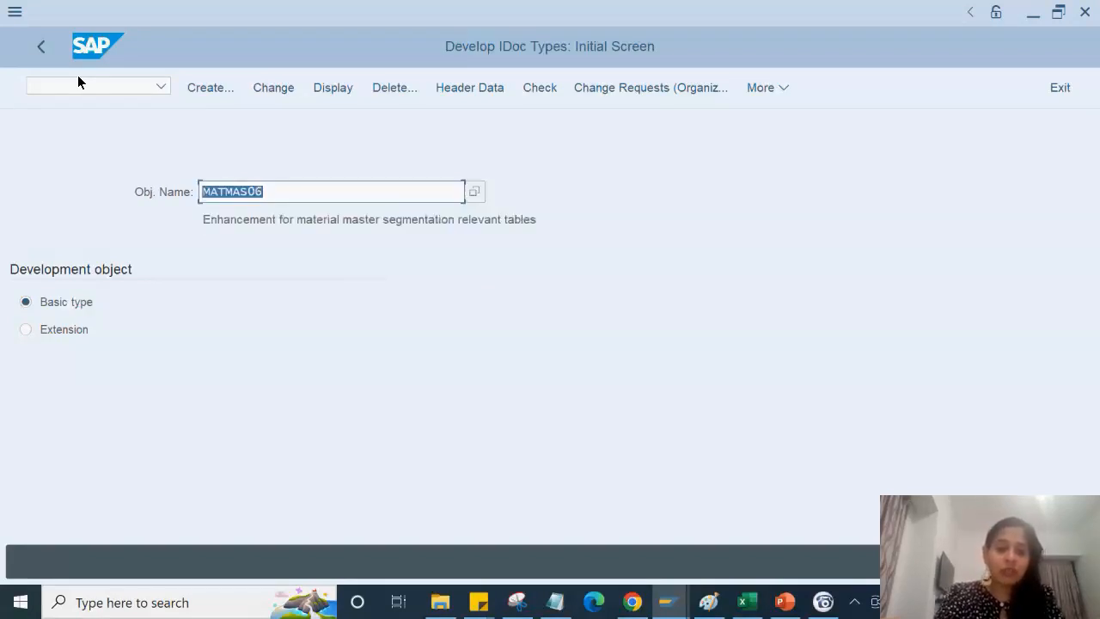
# Step: Display basic type MATMAS06 and expand E1MARAM to show its child segments
pyautogui.press('F7')
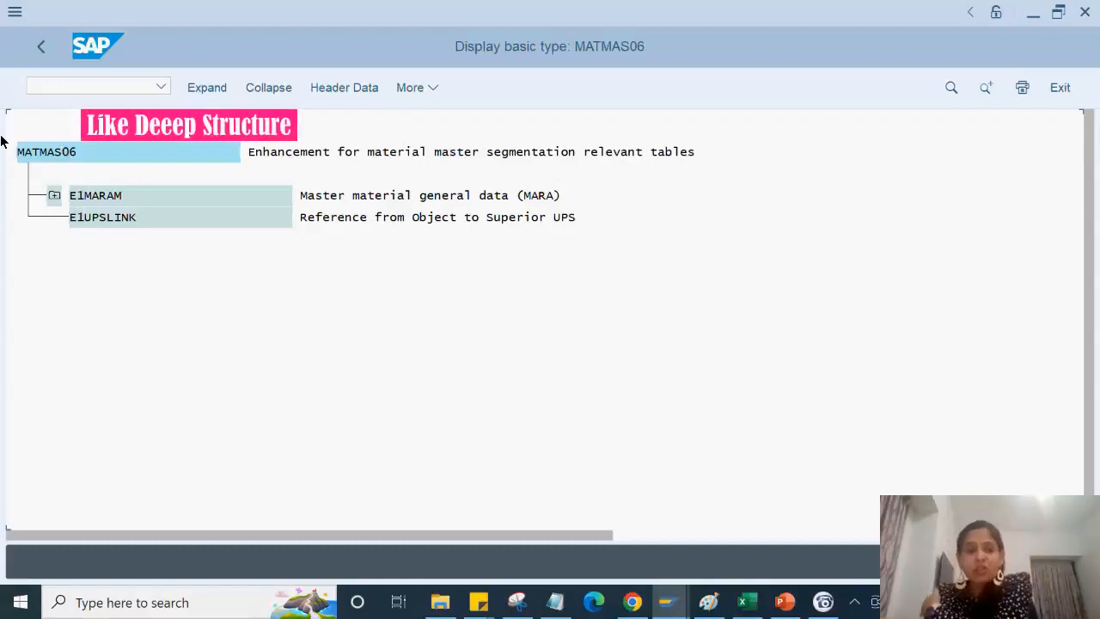
pyautogui.click(81, 155)
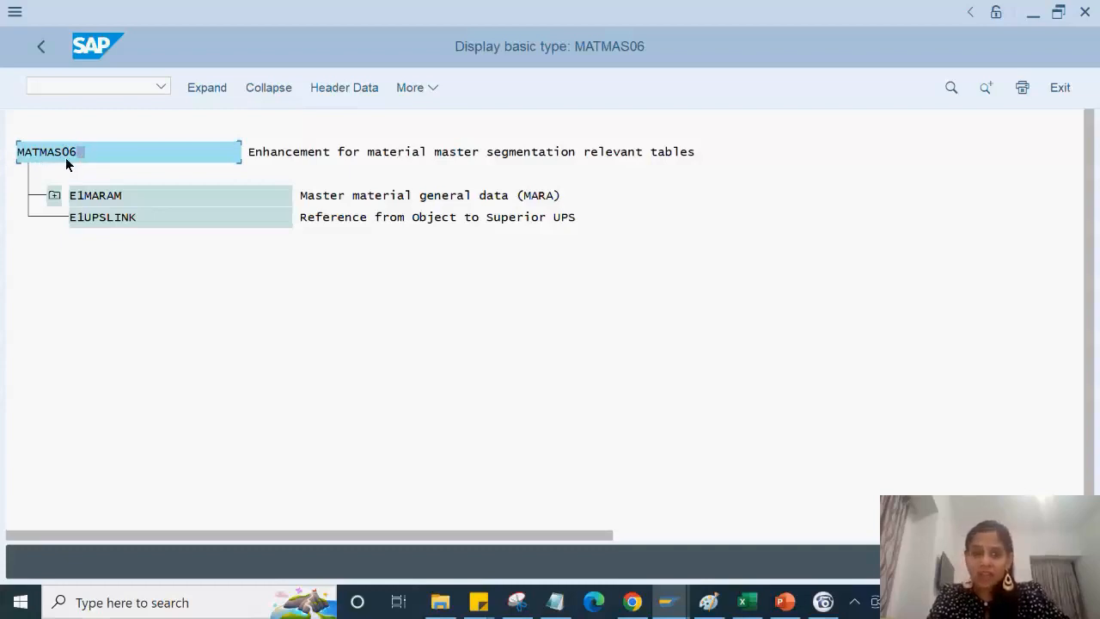
pyautogui.click(49, 196)
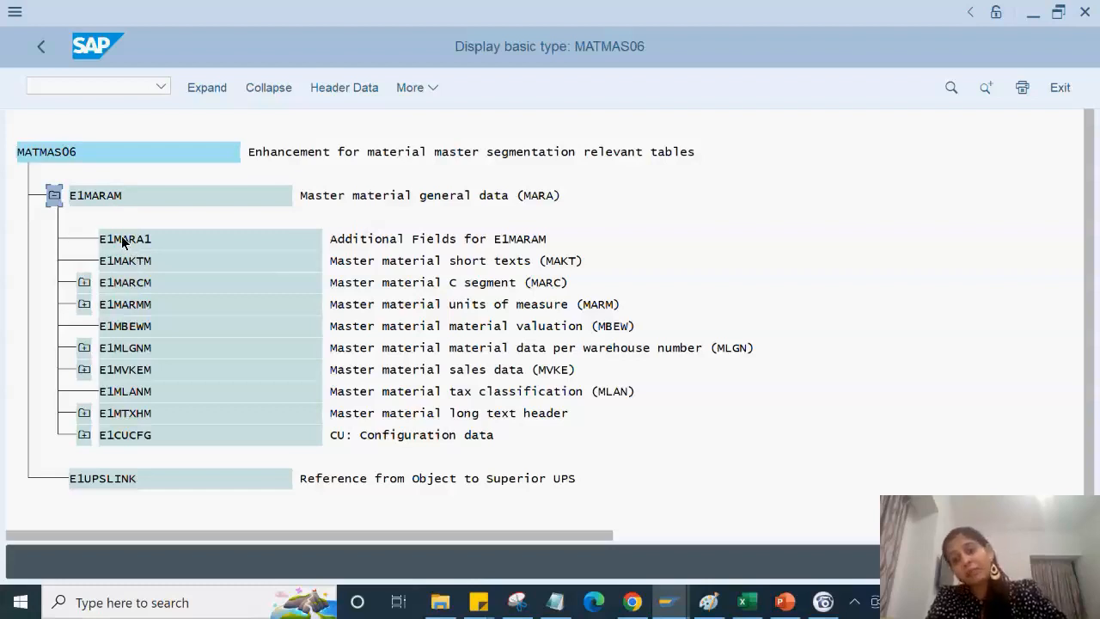
# Step: Expand E1MARCM to reveal E1MARC1, E1MARDM and other children, then reselect E1MARAM
pyautogui.click(83, 284)
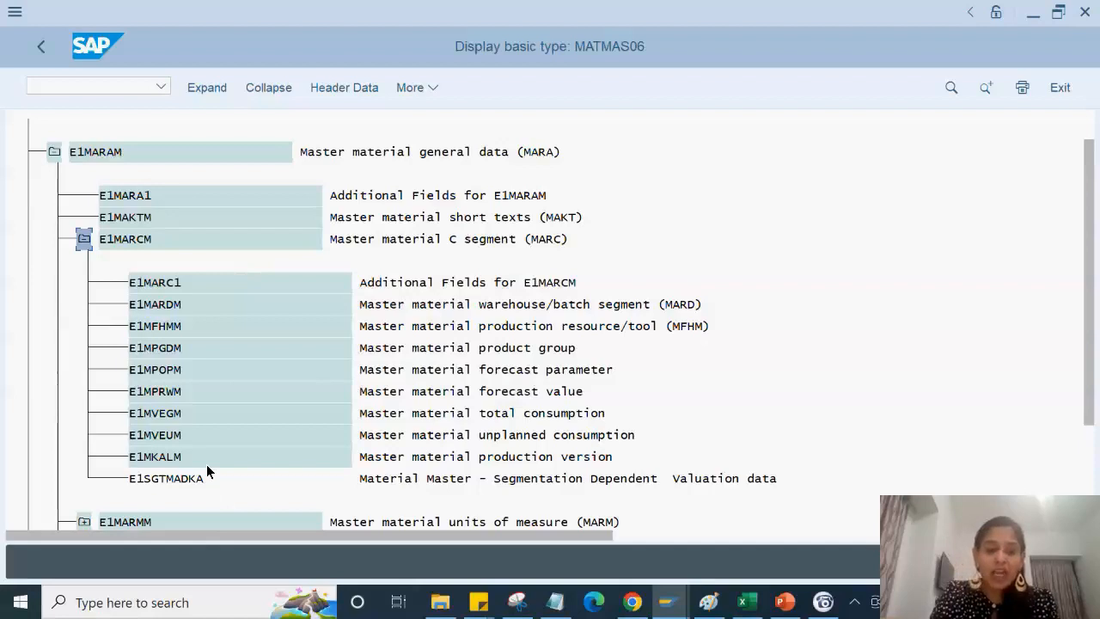
pyautogui.scroll(-1, 207, 471)
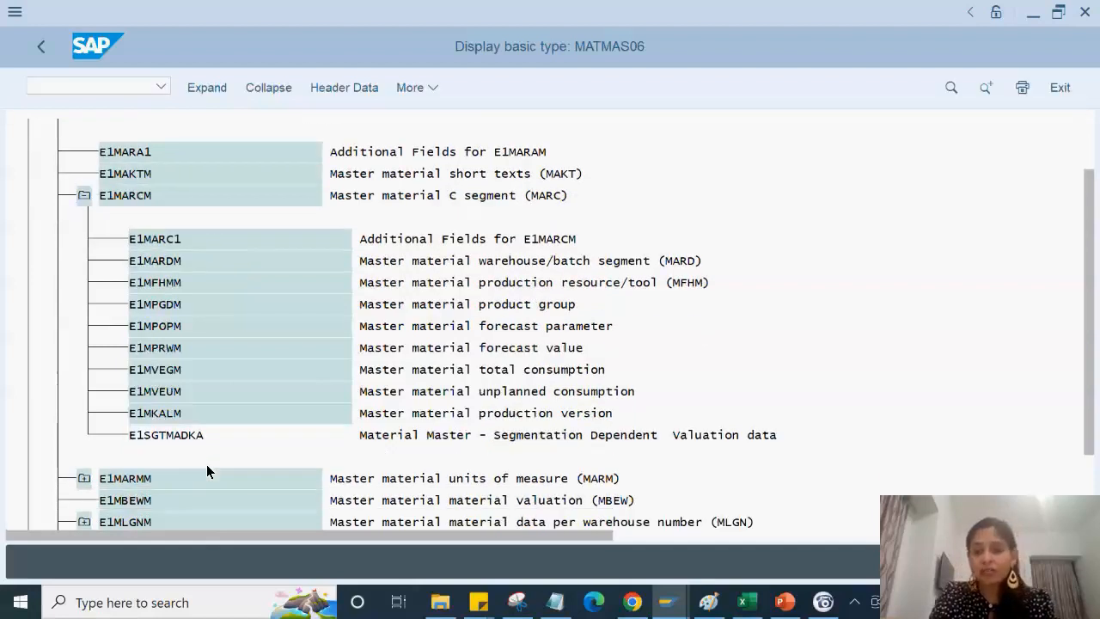
pyautogui.scroll(1, 206, 471)
pyautogui.scroll(1, 206, 471)
pyautogui.scroll(1, 206, 471)
pyautogui.scroll(1, 206, 465)
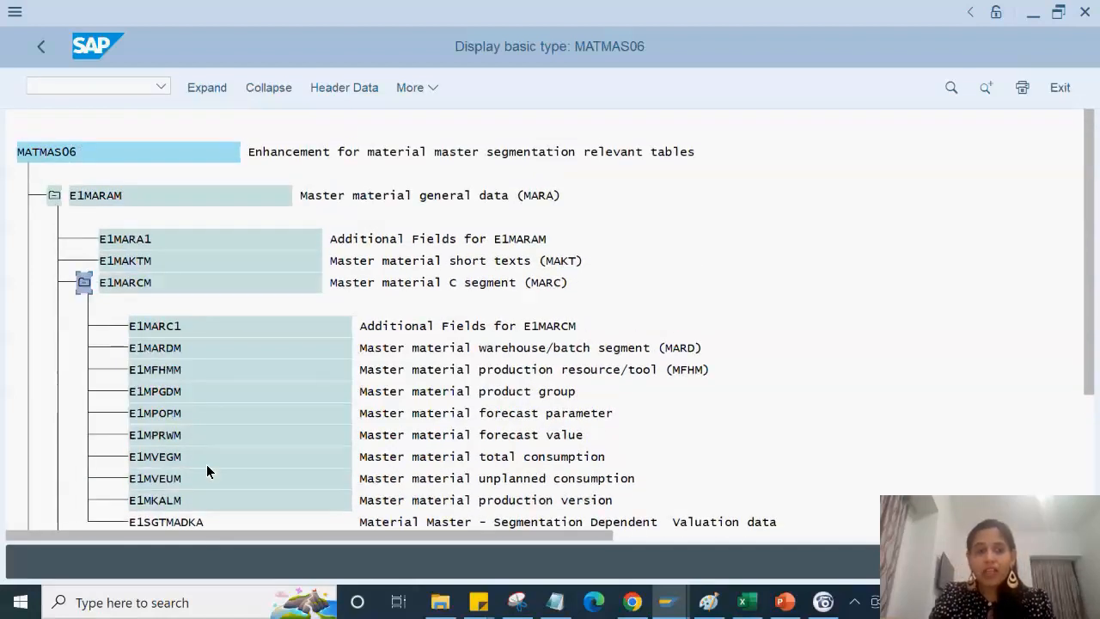
pyautogui.click(106, 196)
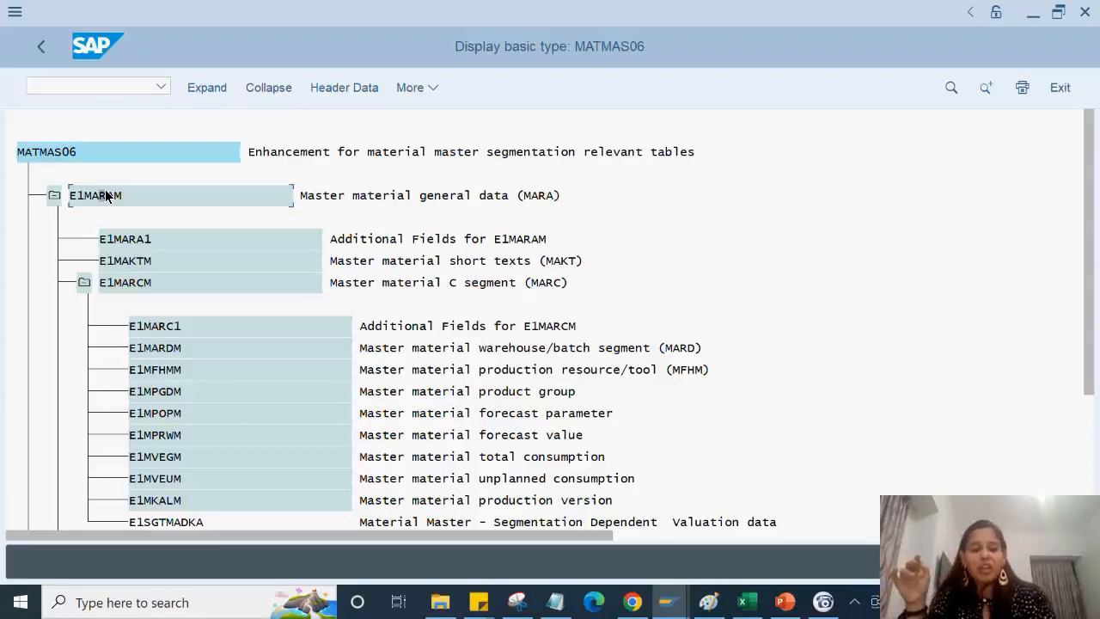
# Step: Go back from WE30 and open the WE02 IDoc list selection screen
pyautogui.press('F3')
pyautogui.hotkey('alt', 'Tab')
pyautogui.hotkey('alt', 'Tab')
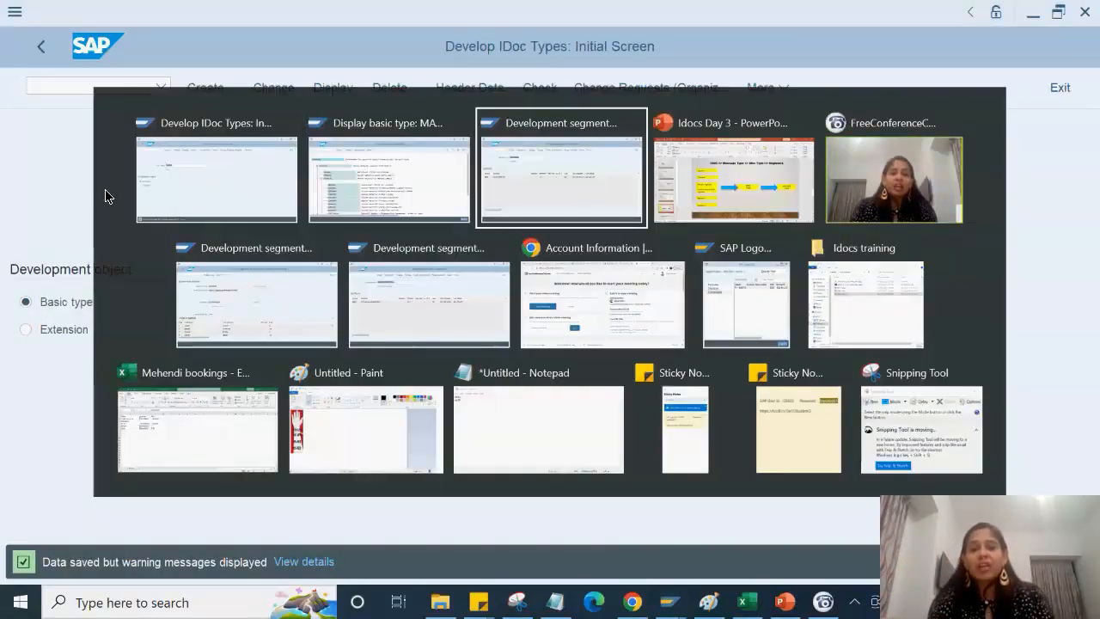
pyautogui.hotkey('alt', 'Tab')
pyautogui.hotkey('alt', 'Tab')
pyautogui.hotkey('alt', 'Tab')
pyautogui.hotkey('alt', 'Tab')
pyautogui.hotkey('alt', 'Tab')
pyautogui.hotkey('alt', 'Tab')
pyautogui.hotkey('alt', 'Tab')
pyautogui.hotkey('alt', 'Tab')
pyautogui.hotkey('alt', 'Tab')
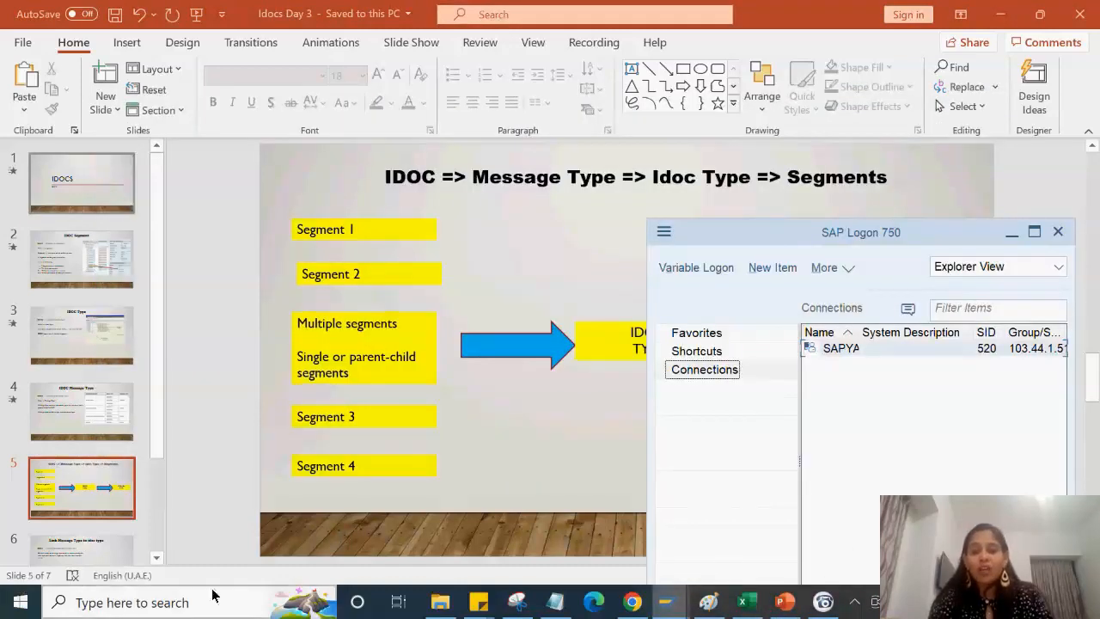
pyautogui.moveTo(667, 601)
pyautogui.click(344, 542)
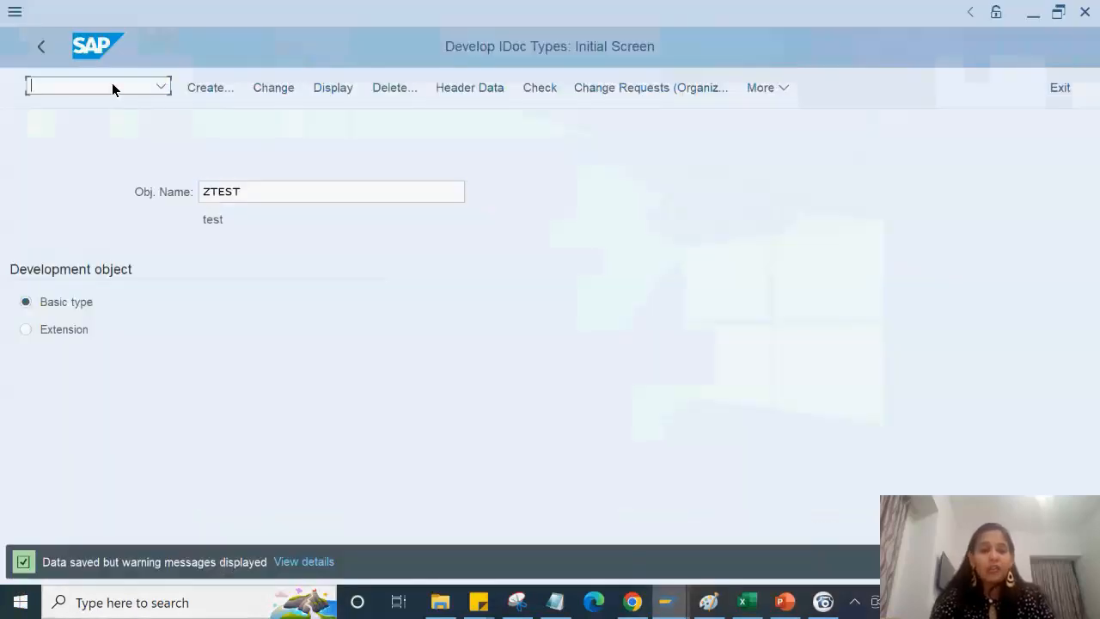
pyautogui.write('/nwe02')
pyautogui.press('Return')
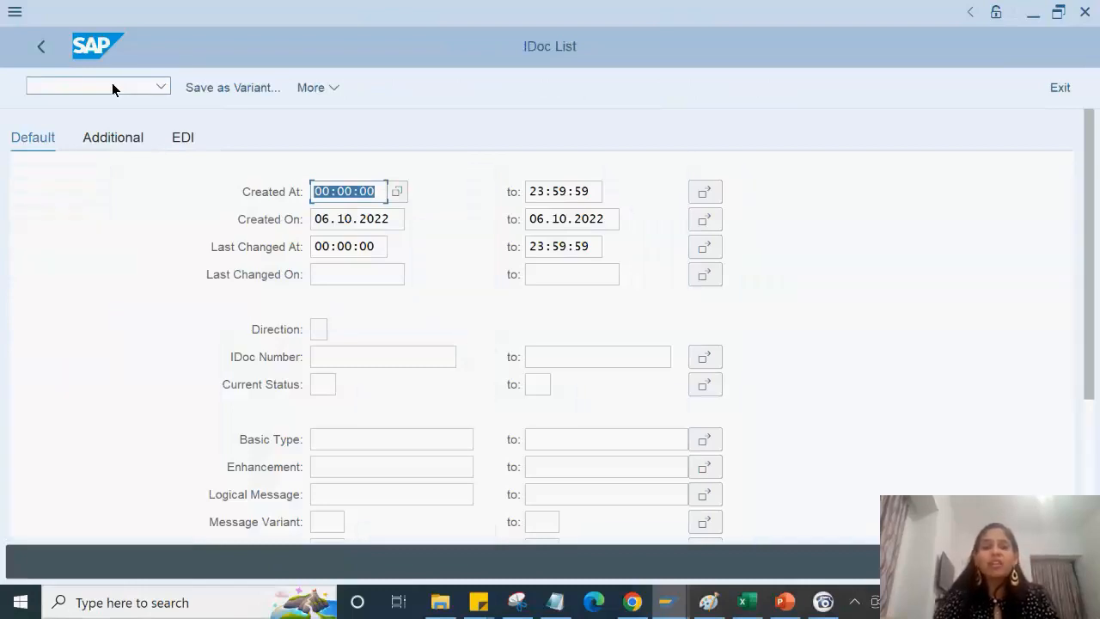
# Step: Set Created On to 06.10.2000 and run the IDoc selection
pyautogui.press('Tab')
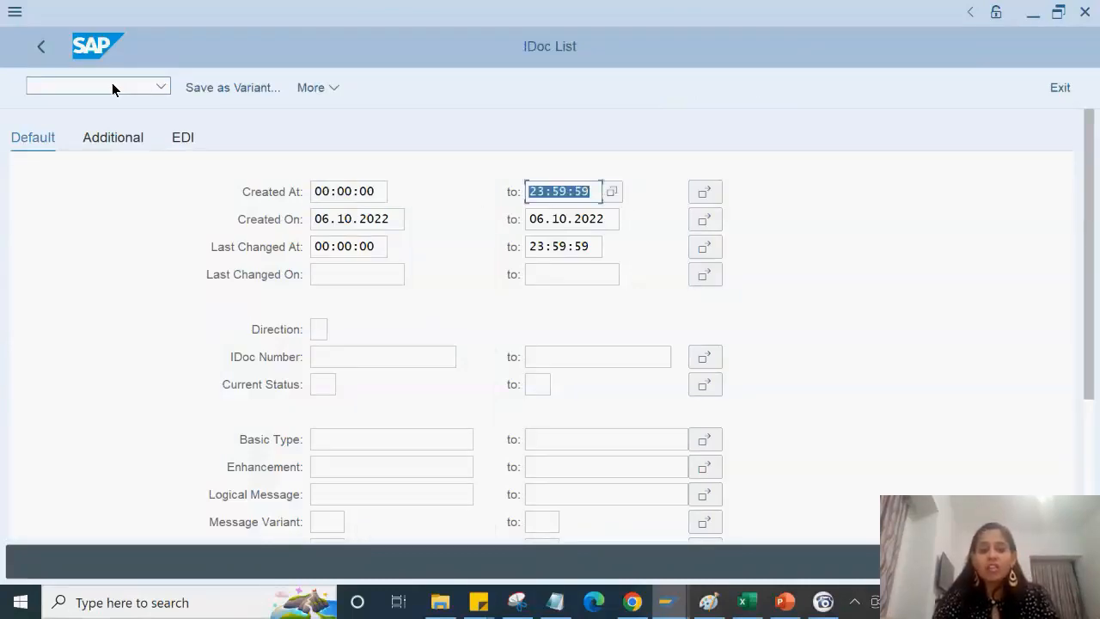
pyautogui.press('Tab')
pyautogui.press('BackSpace')
pyautogui.press('Down')
pyautogui.press('Down')
pyautogui.press('Return')
pyautogui.press('BackSpace')
pyautogui.press('BackSpace')
pyautogui.press('BackSpace')
pyautogui.press('BackSpace')
pyautogui.press('Down')
pyautogui.press('Return')
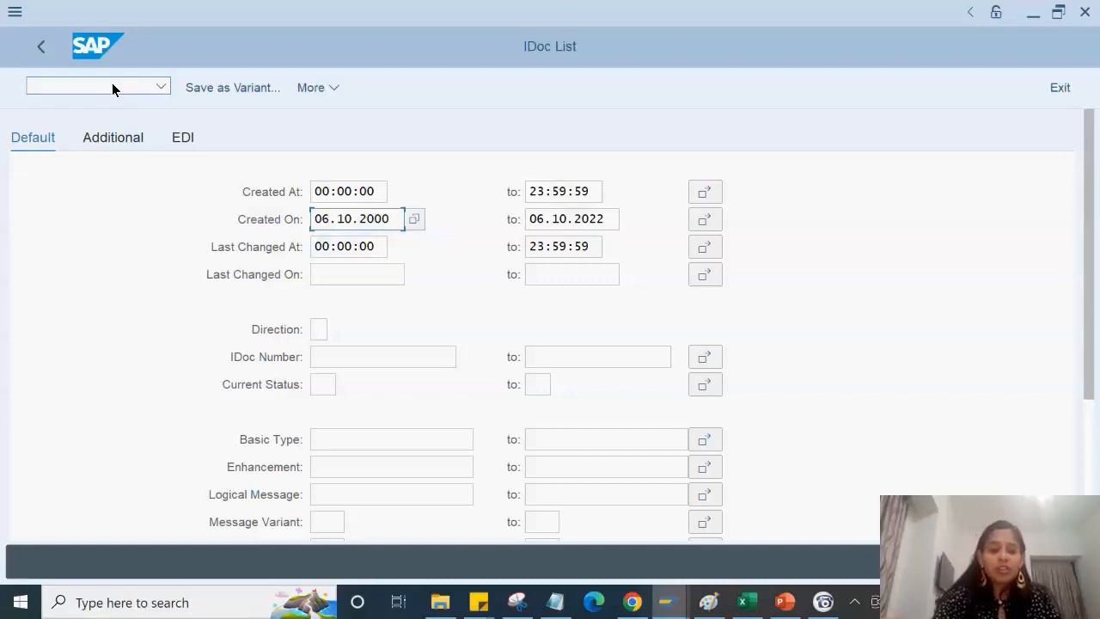
pyautogui.press('Return')
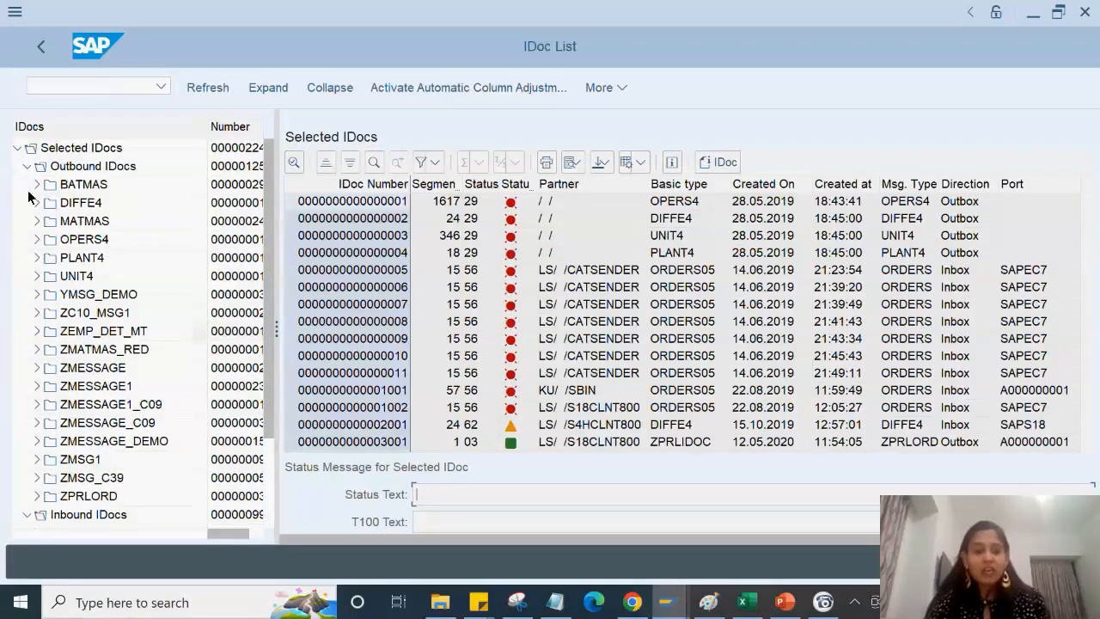
# Step: Collapse outbound IDocs and list the inbound MATMAS, then inbound ORDERS IDocs
pyautogui.click(77, 221)
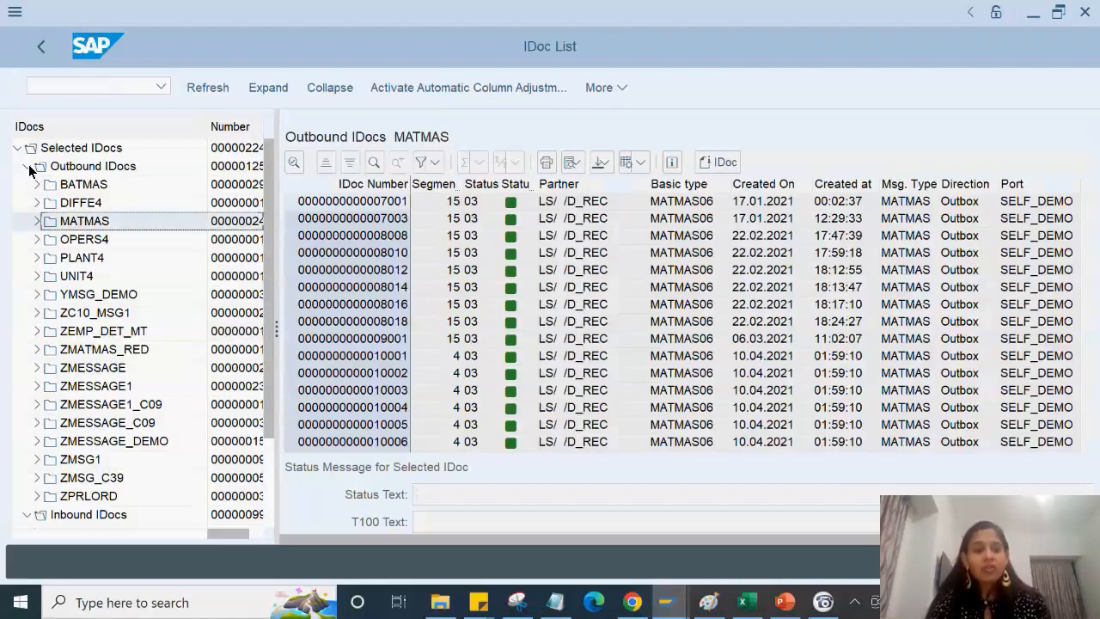
pyautogui.click(27, 166)
pyautogui.click(50, 170)
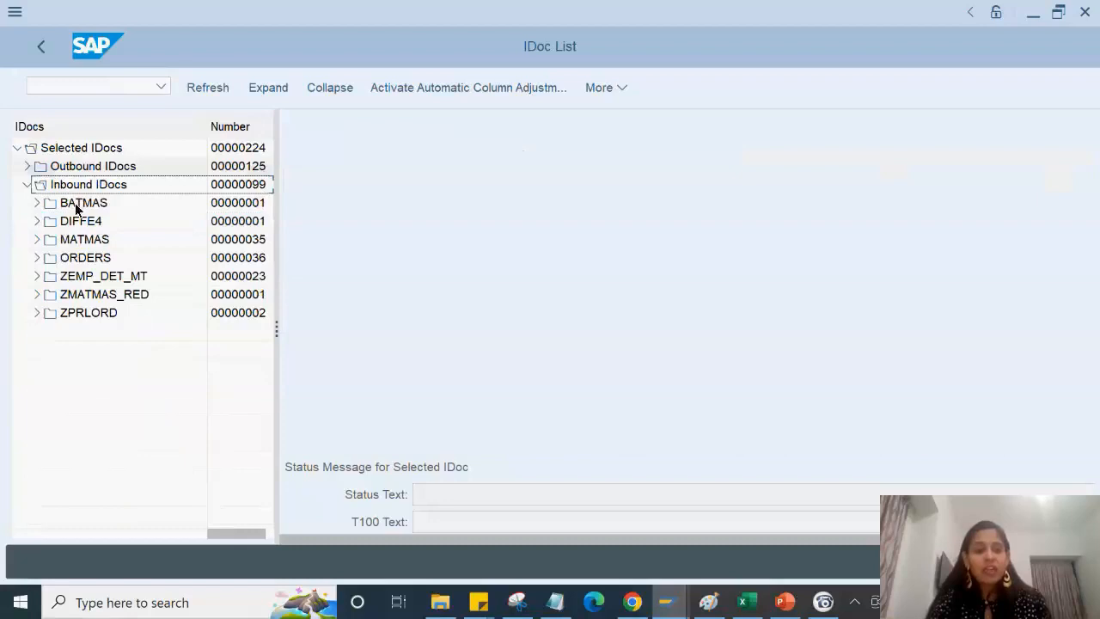
pyautogui.click(92, 239)
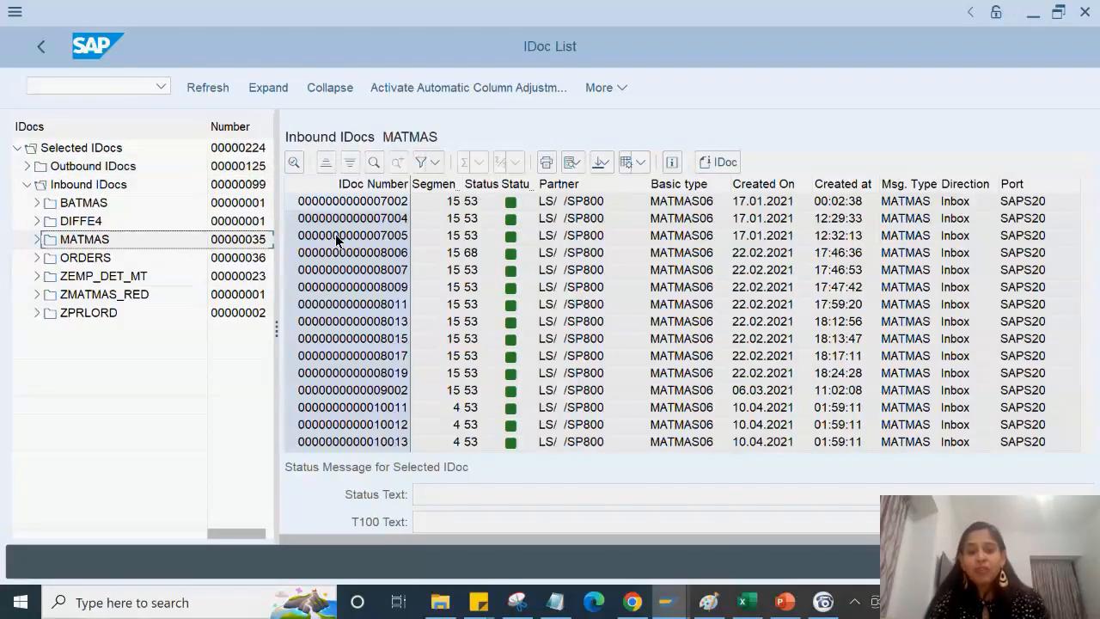
pyautogui.click(43, 258)
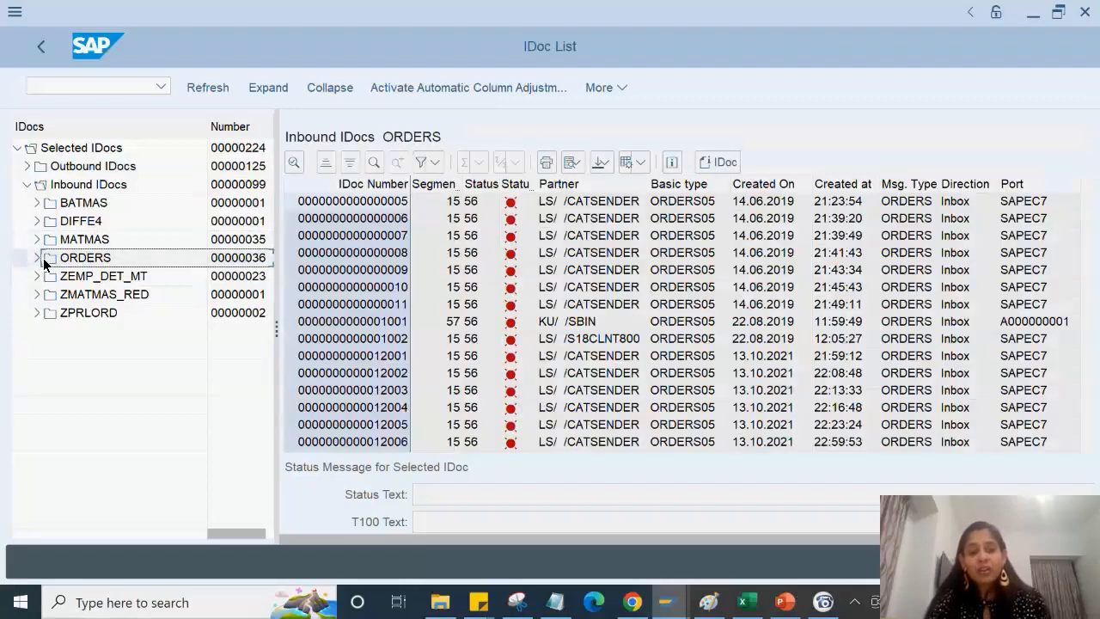
pyautogui.doubleClick(362, 203)
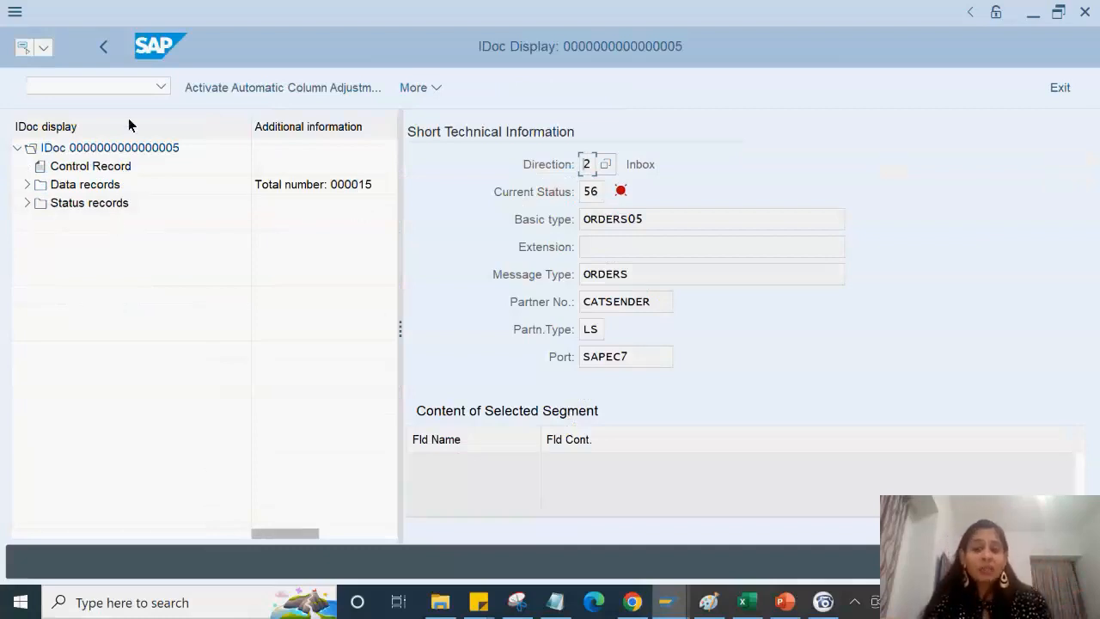
pyautogui.click(26, 186)
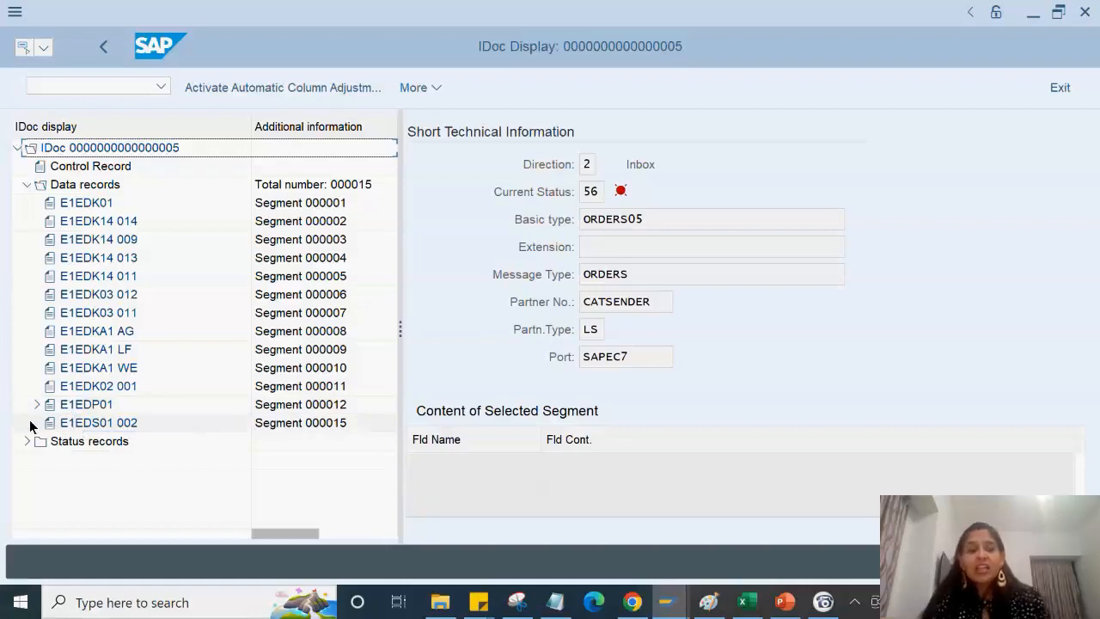
pyautogui.click(75, 410)
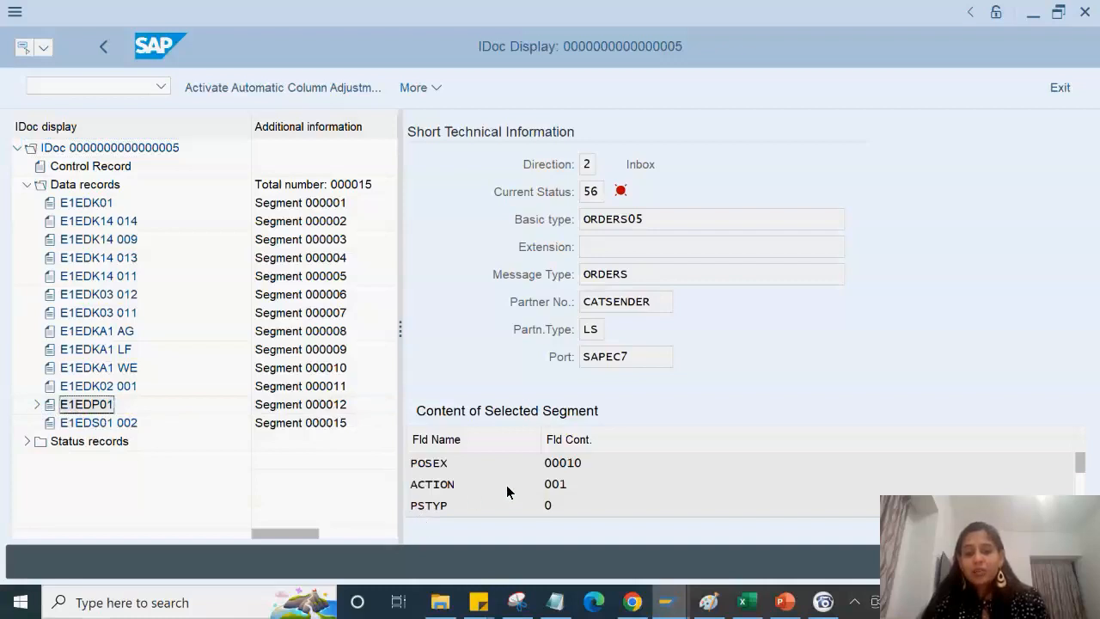
pyautogui.scroll(-1, 507, 492)
pyautogui.scroll(-1, 507, 491)
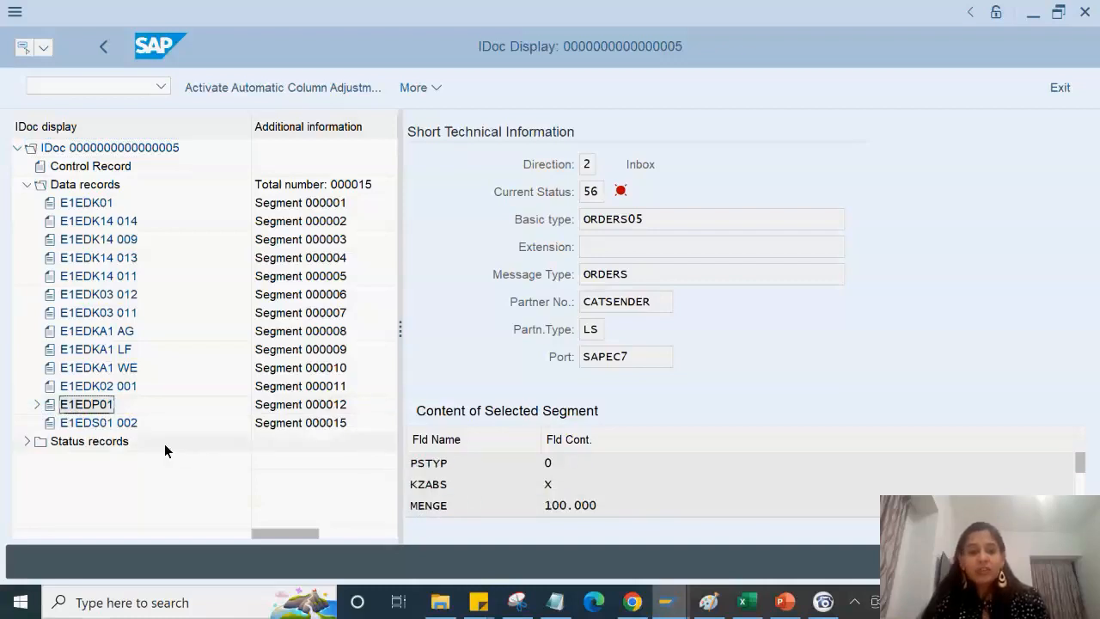
pyautogui.click(103, 424)
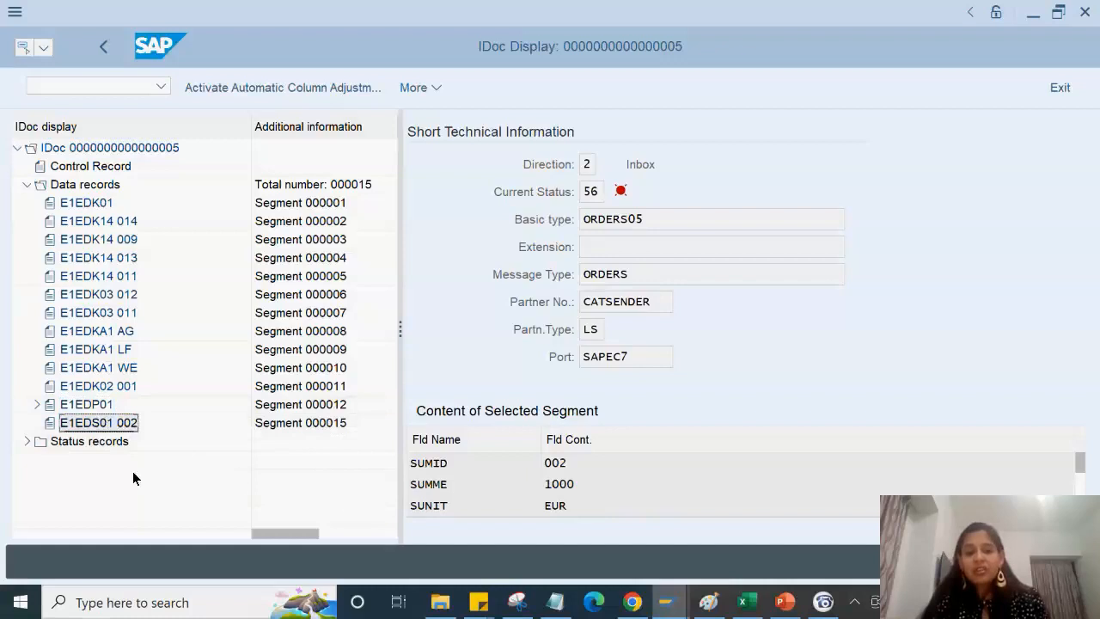
pyautogui.click(37, 405)
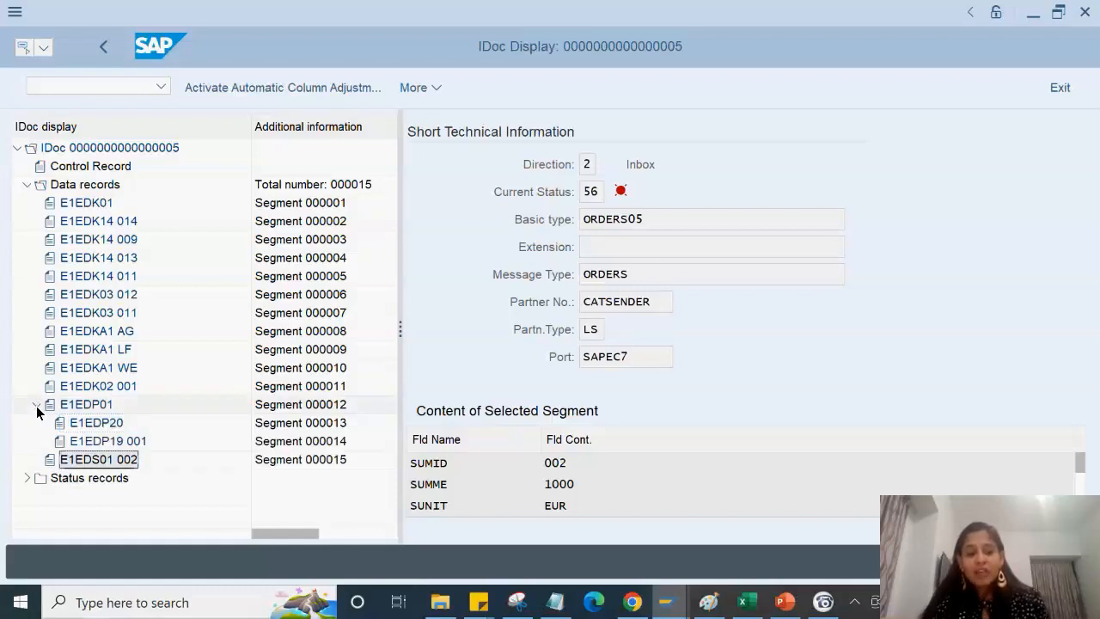